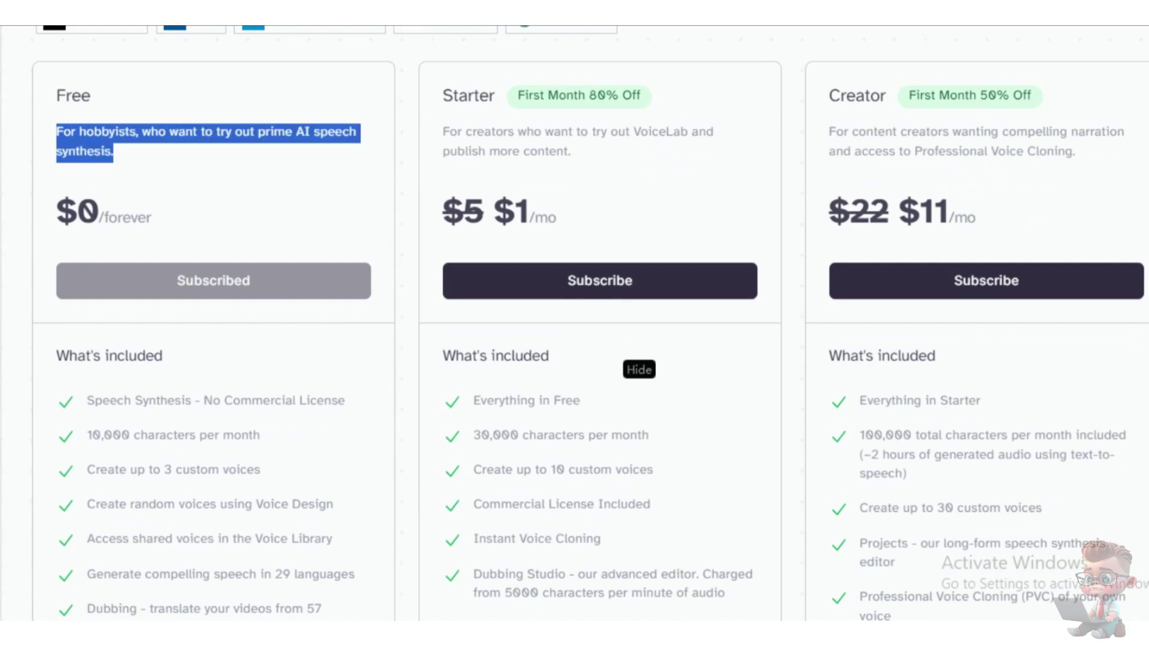
Step: Examine the features included in the Free, Starter and Creator plans
scroll(574, 323, "down", 5)
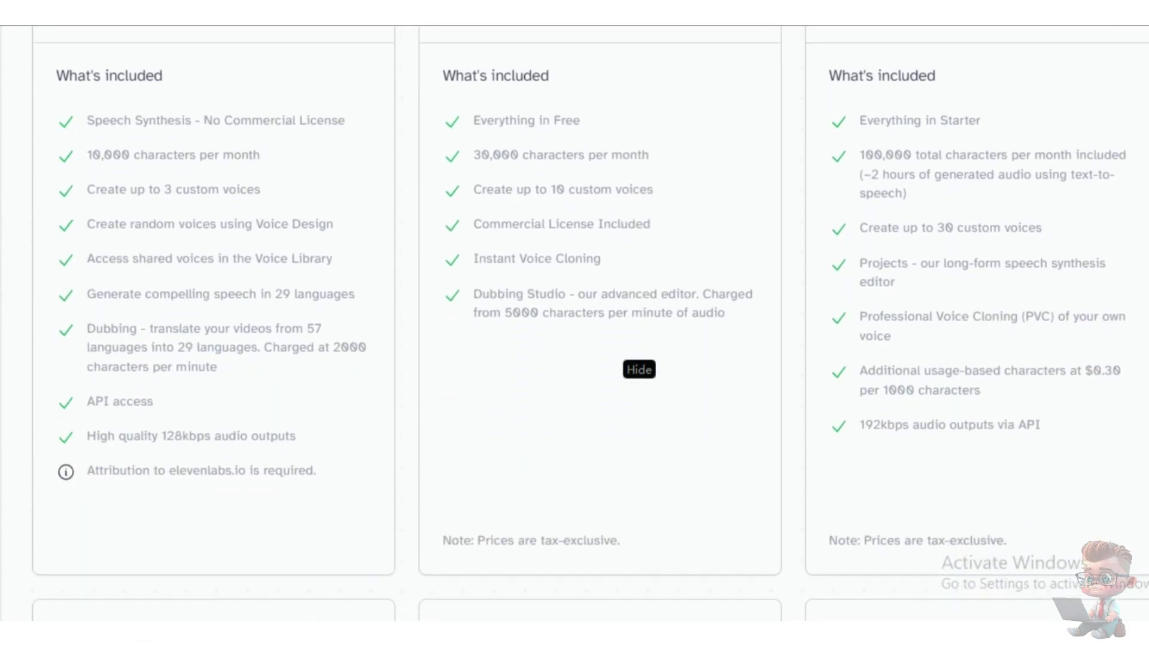
left_click_drag(86, 121, 312, 470)
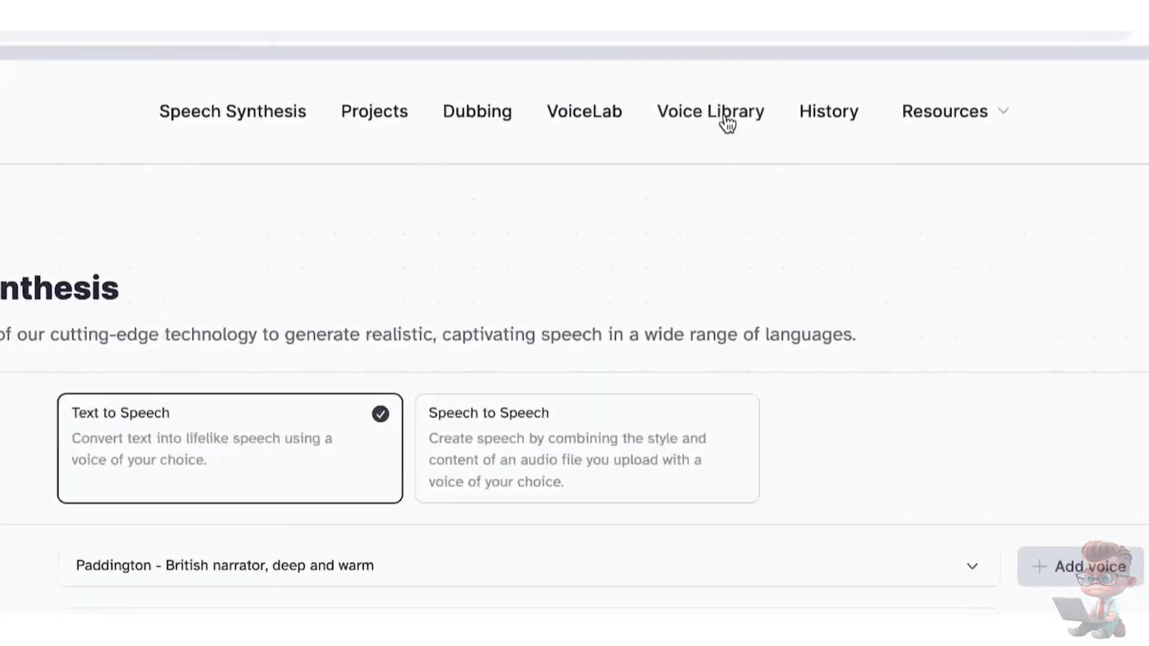
Step: Browse the community voices in the Voice Library
left_click(726, 120)
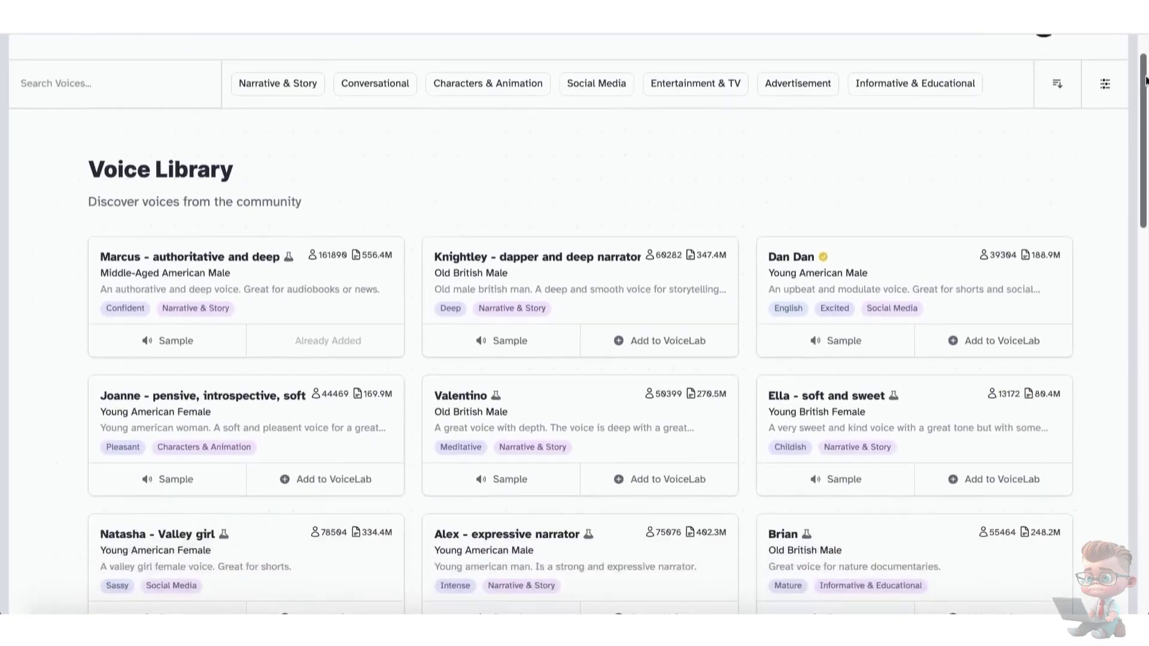
scroll(1135, 162, "down", 4)
left_click_drag(1135, 162, 1142, 327)
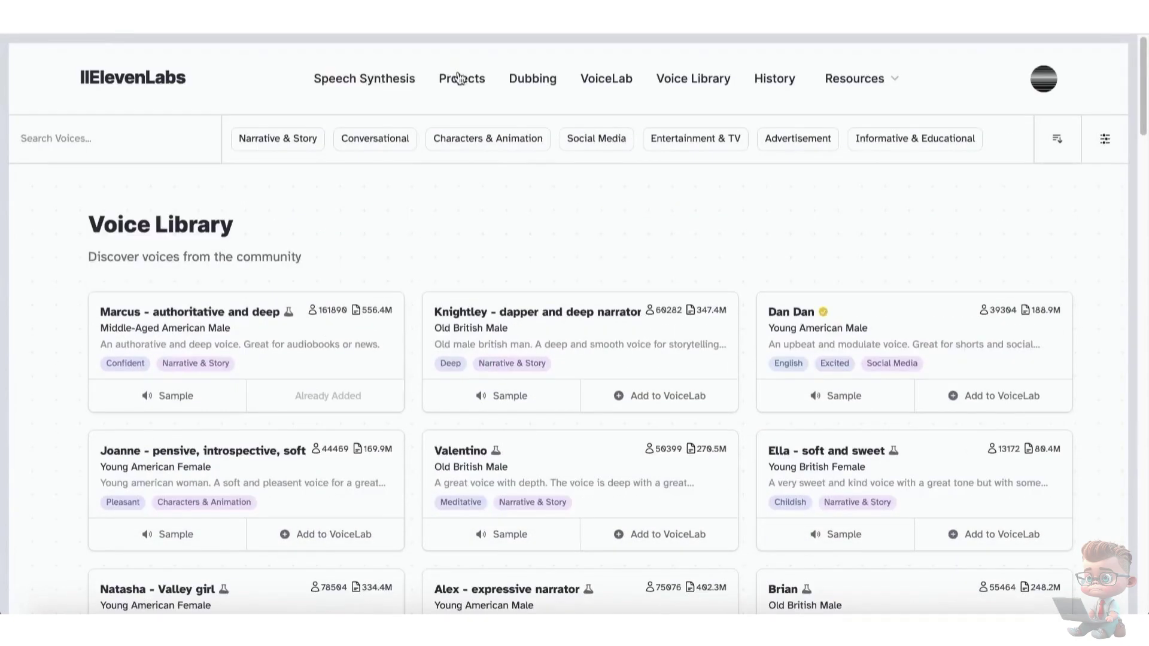
Step: Generate text-to-speech audio in Speech Synthesis from the script beginning "Egypt is one of the biggest ancient mysteries."
left_click(363, 79)
left_click_drag(1140, 123, 1147, 267)
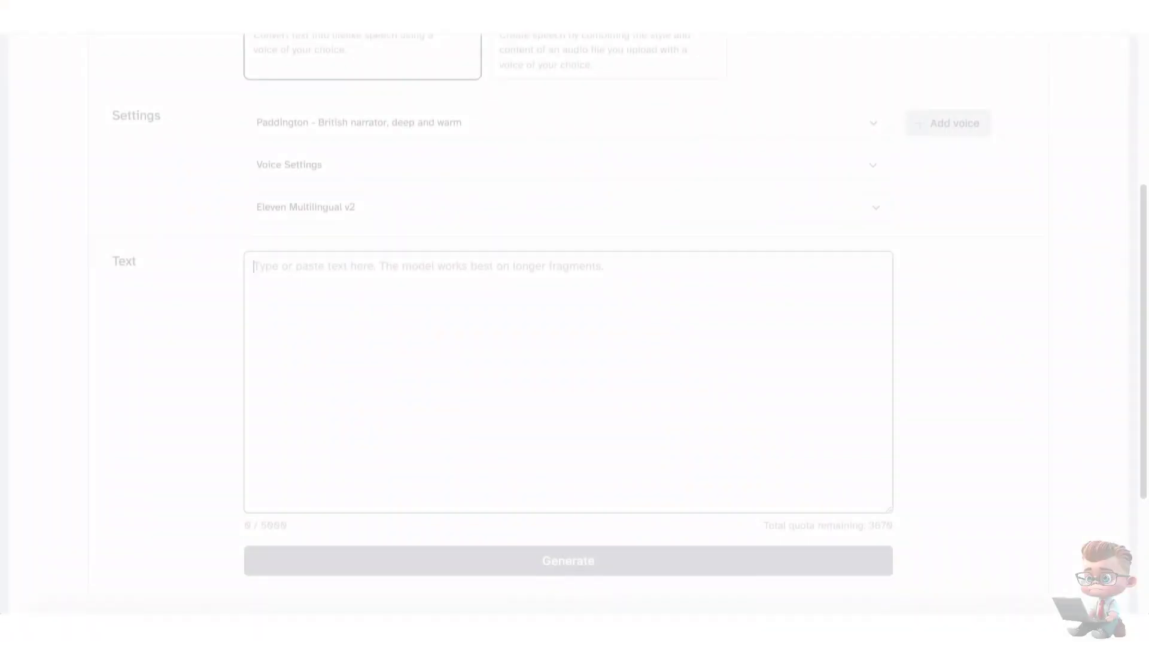
type("Egypt is one of the biggest ancient mysteries. It has always been famous for its incredible feats of structural engineering. And even though we continuously make new discoveries, most of Egypt's secrets are still hidden deep beneath the endless scorched sands. The mysteries and achievements are so incredible that even some of the greatest scientists believe the Egyptians must have been in contact with alien beings. But is this actually true?")
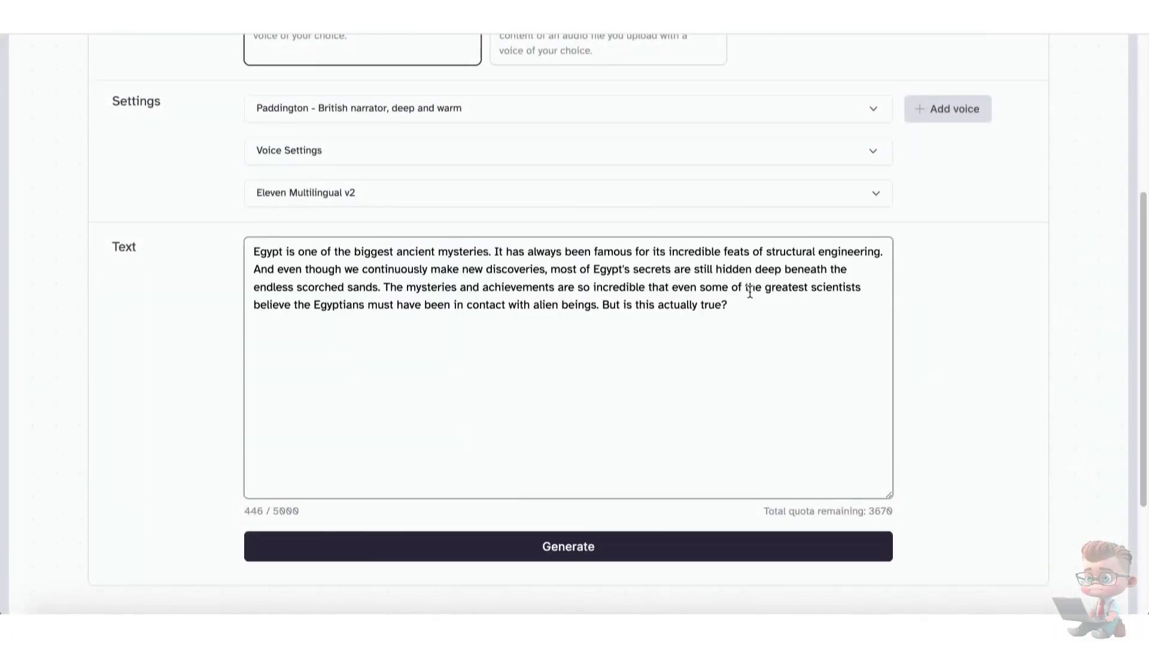
left_click(590, 547)
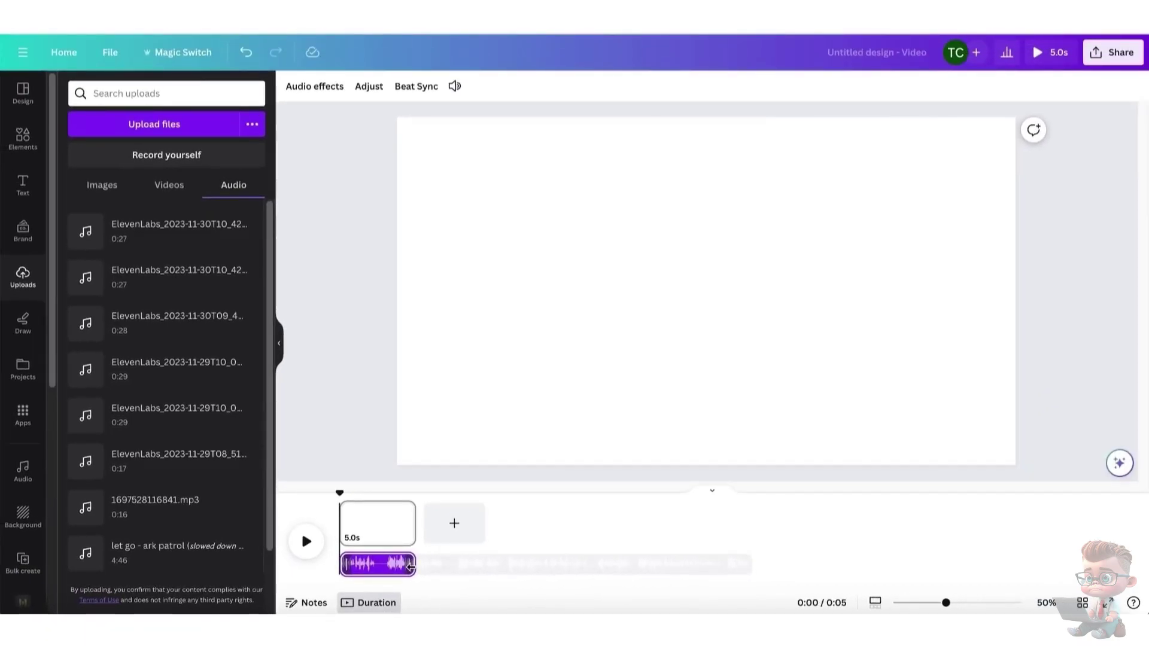
Step: In the Canva video design, add two blank 5.0 s pages and place them ahead of the 28.6 s page
left_click(454, 523)
left_click(754, 523)
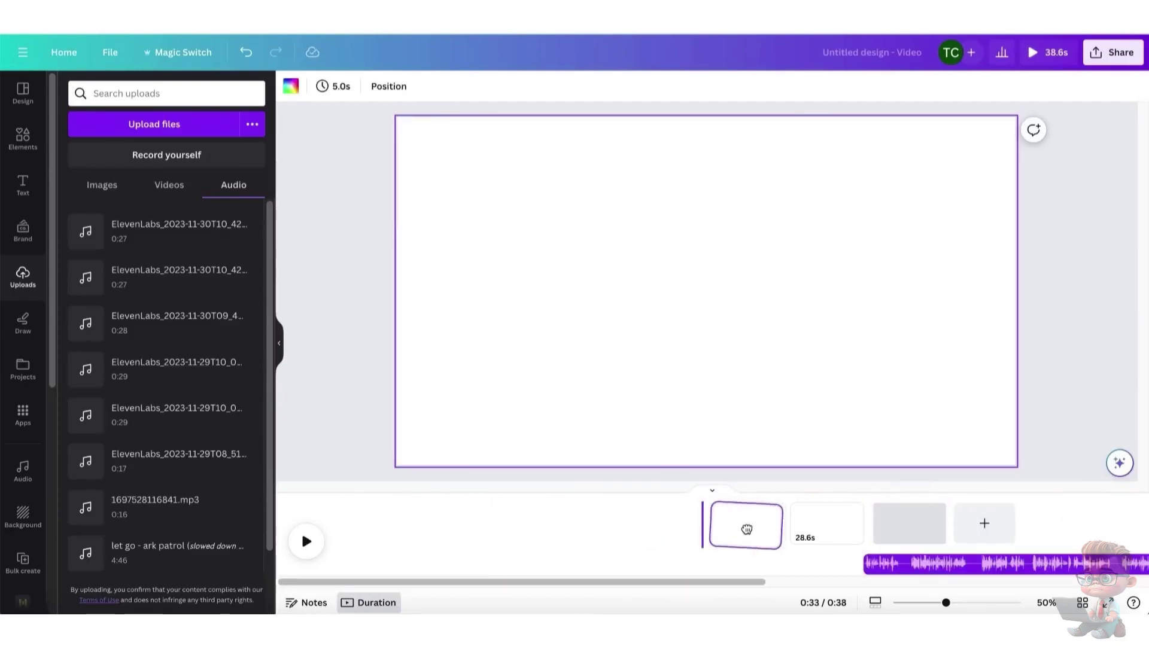
Step: Give the first page a solid black background and set its timing to 0.5 s
left_click(358, 534)
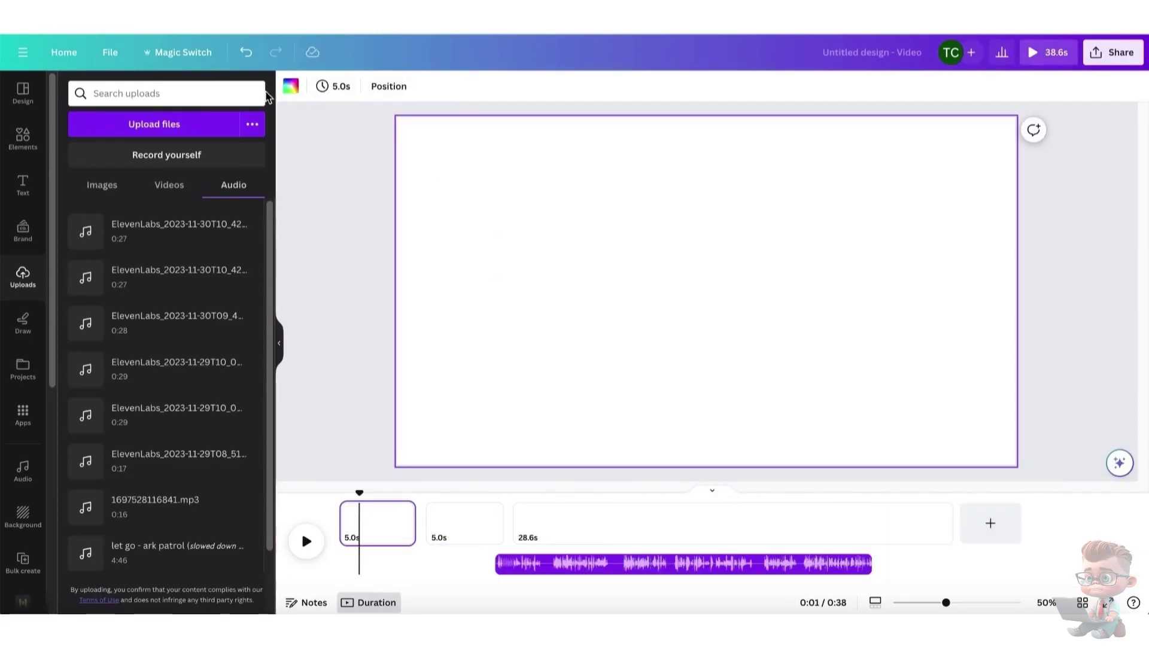
left_click(291, 86)
left_click(75, 315)
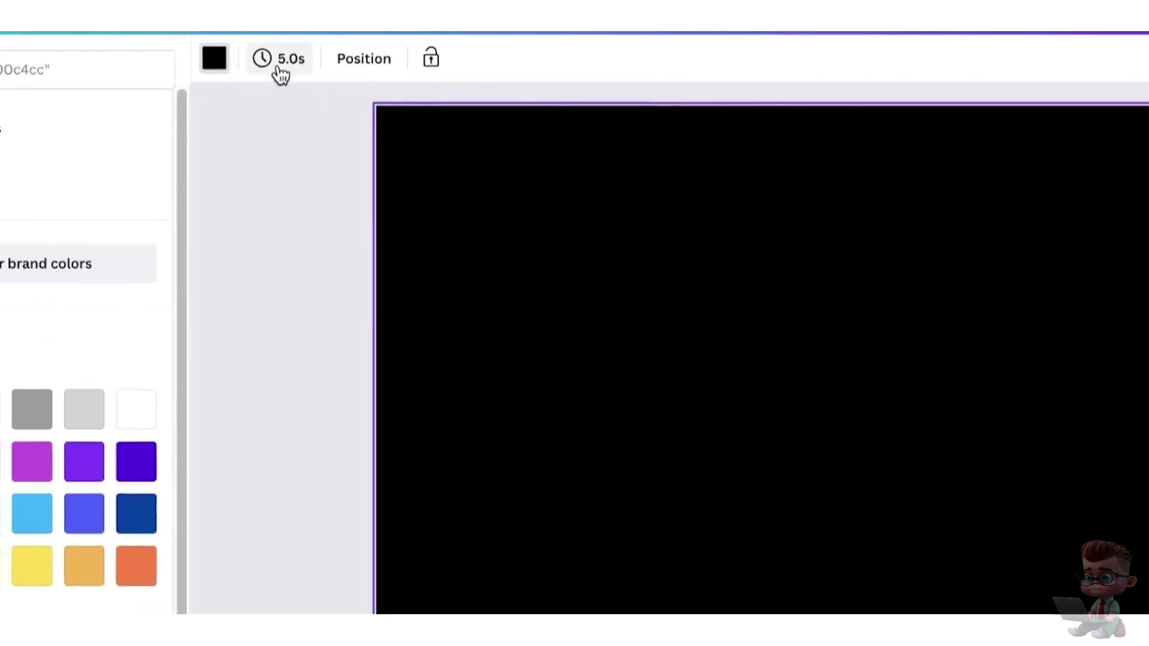
left_click(335, 89)
type("0.5")
key("Return")
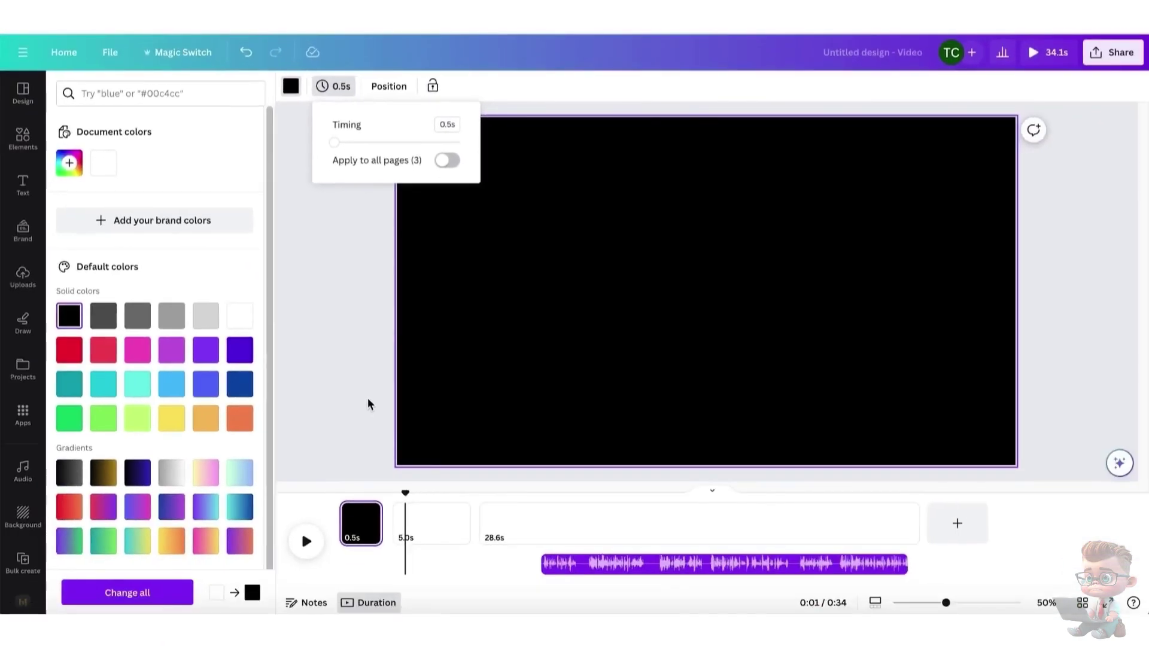
left_click(374, 434)
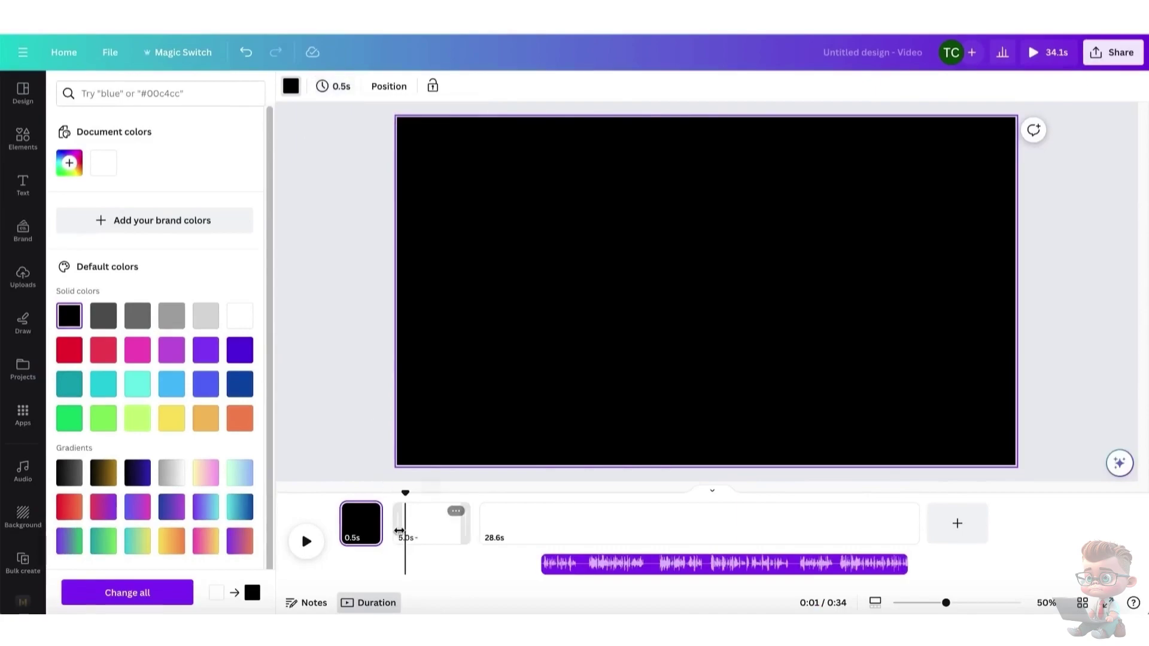
Step: Search the elements' photos for "pyramid" and add the sepia photo of the Sphinx before the pyramid to the second page
left_click(419, 530)
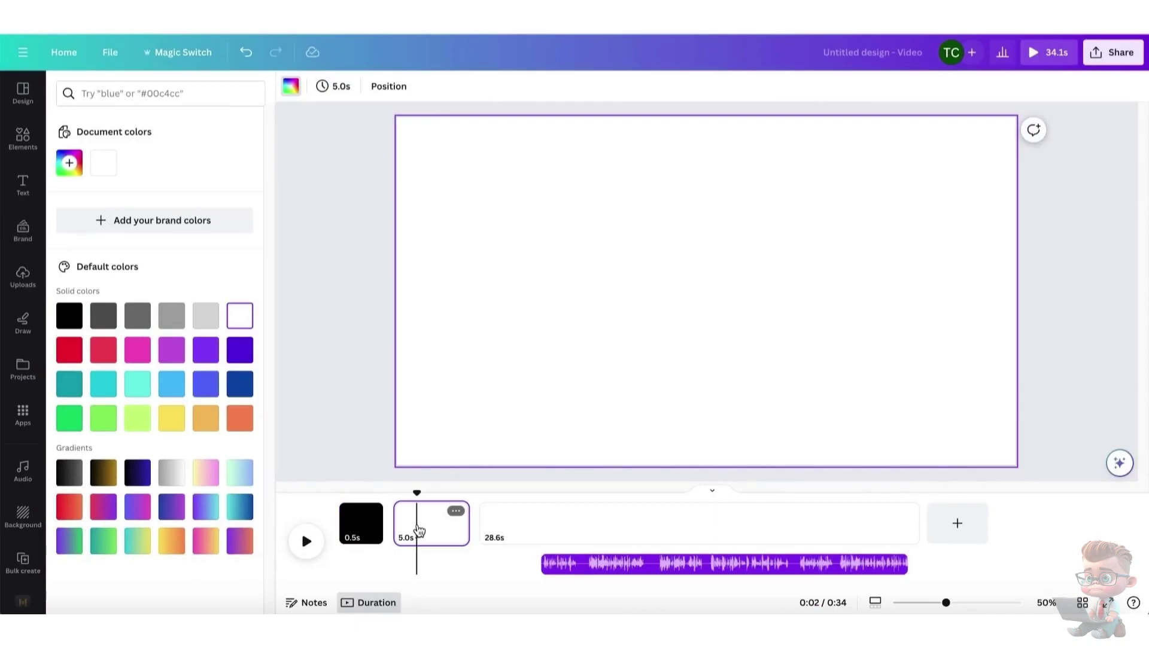
left_click(33, 143)
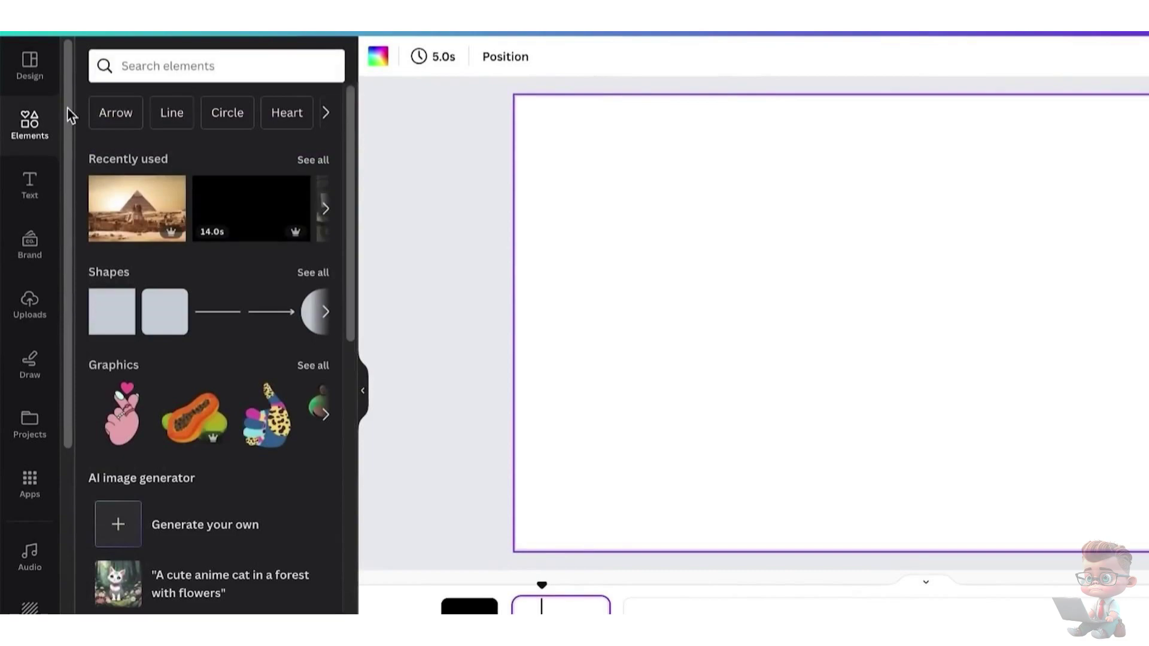
type("pyramid")
key("Return")
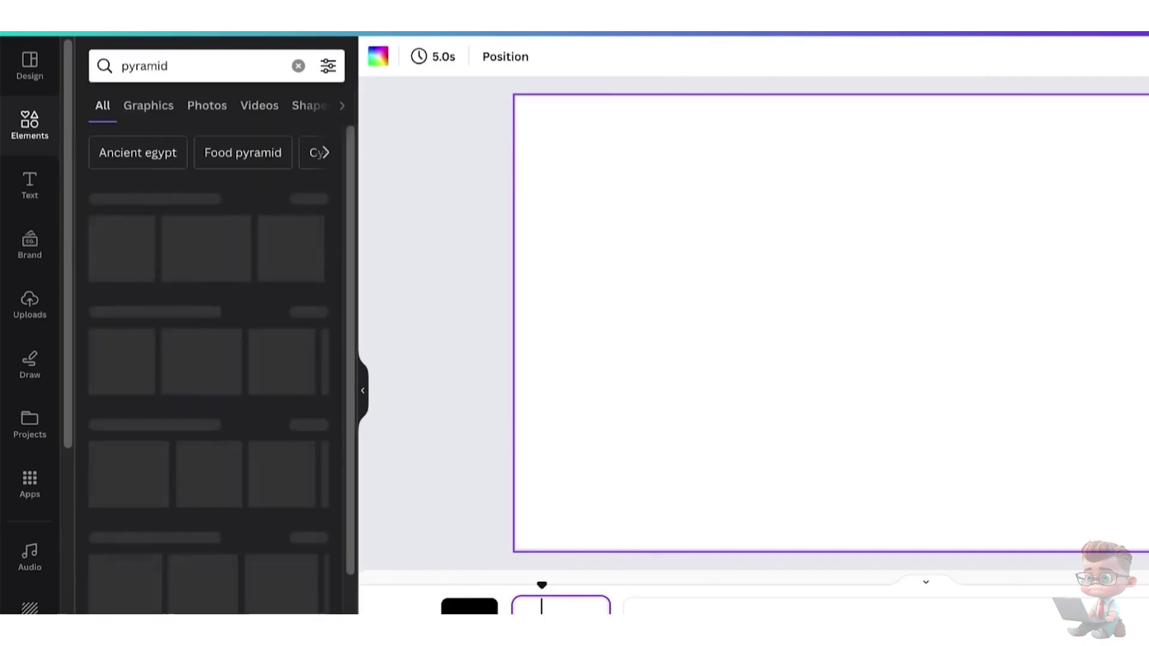
left_click(190, 111)
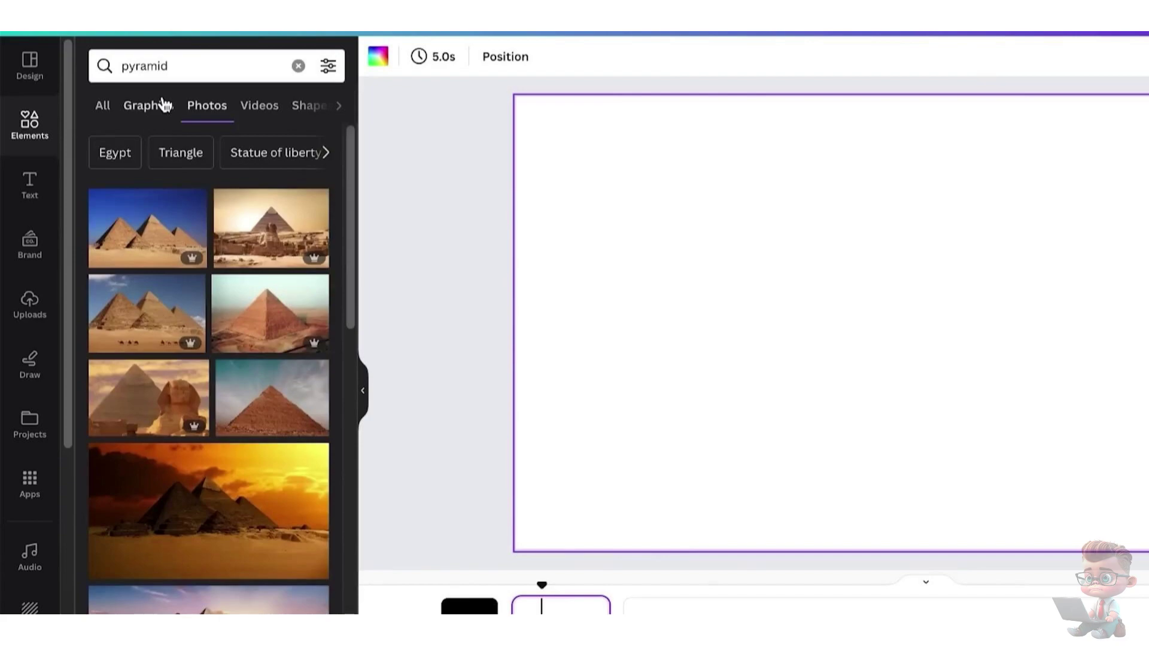
left_click(271, 228)
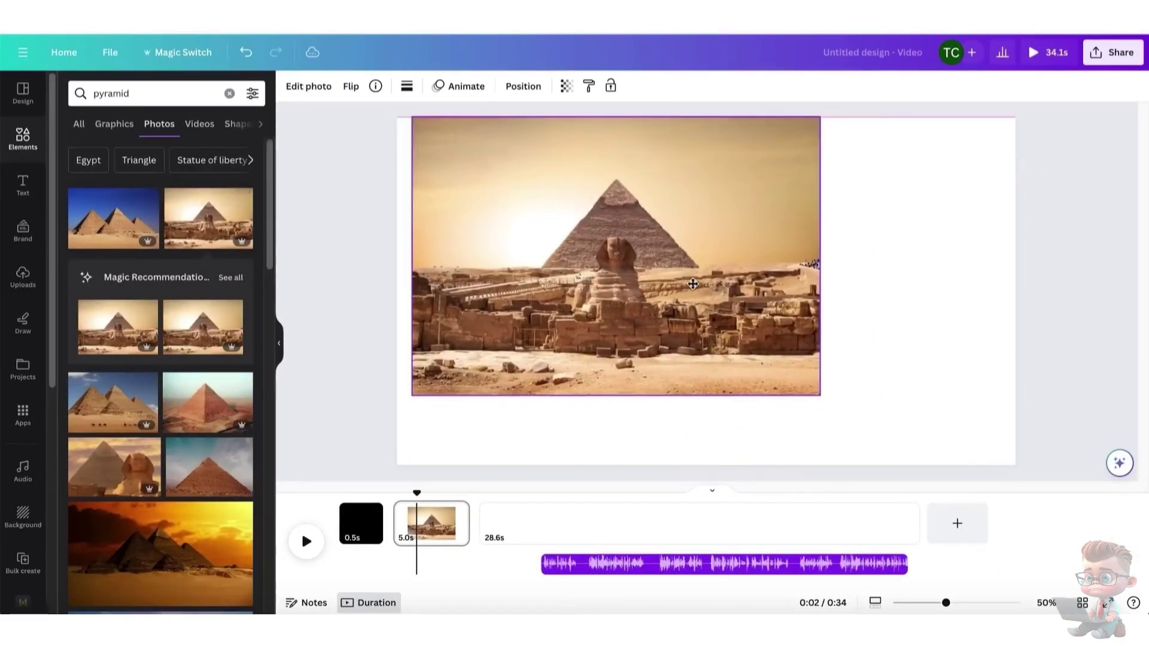
Step: Enlarge the pyramid photo to fill the whole page and set the page's timing to 1.0 s
left_click_drag(692, 284, 678, 274)
left_click_drag(802, 385, 1039, 500)
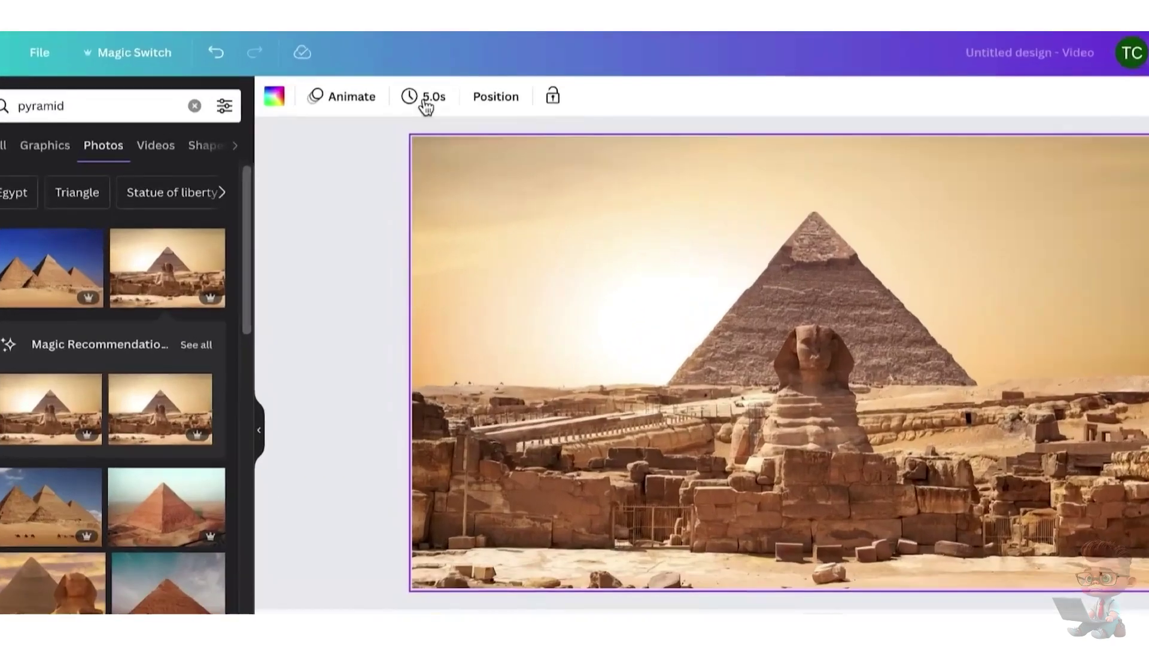
left_click(407, 86)
left_click_drag(419, 142, 407, 142)
Step: Add a page after the pyramid page and fill it with the 15.0 s wall-carving video from an "egypt" video search
mouse_move(448, 521)
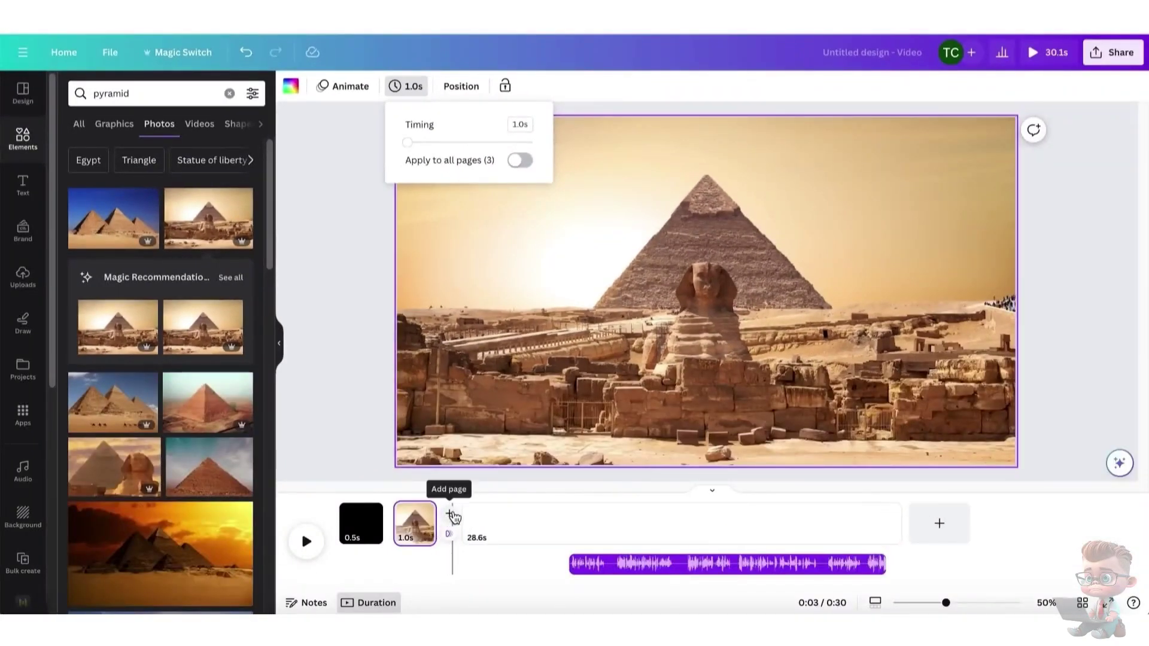
left_click(451, 515)
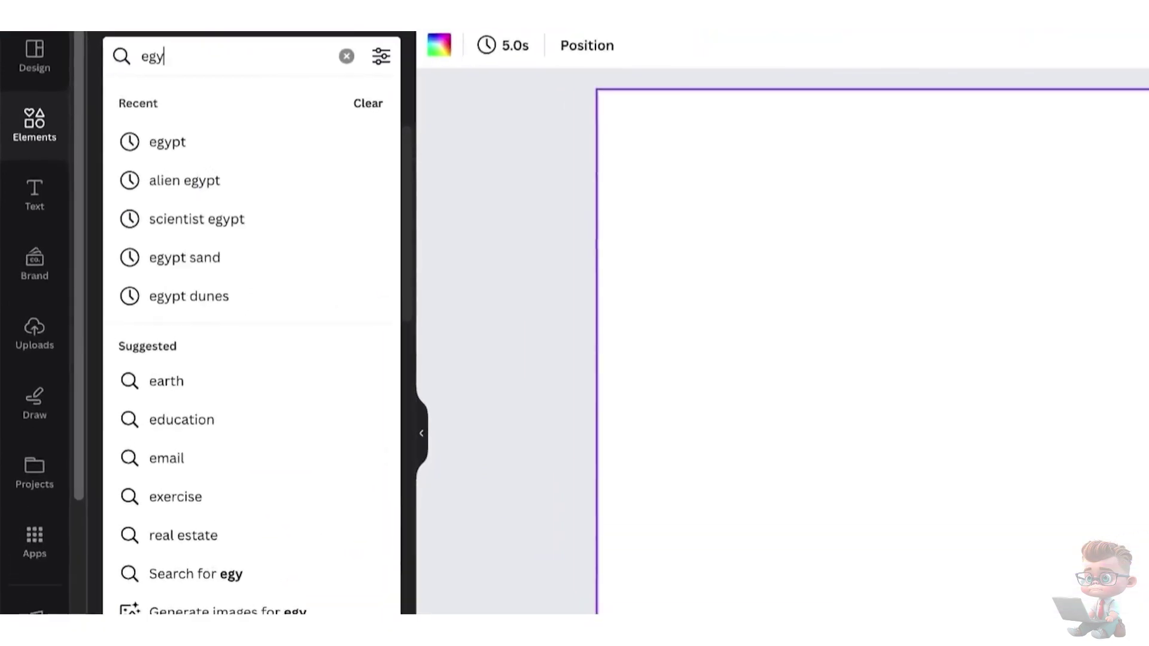
type("pt")
key("Return")
left_click(297, 115)
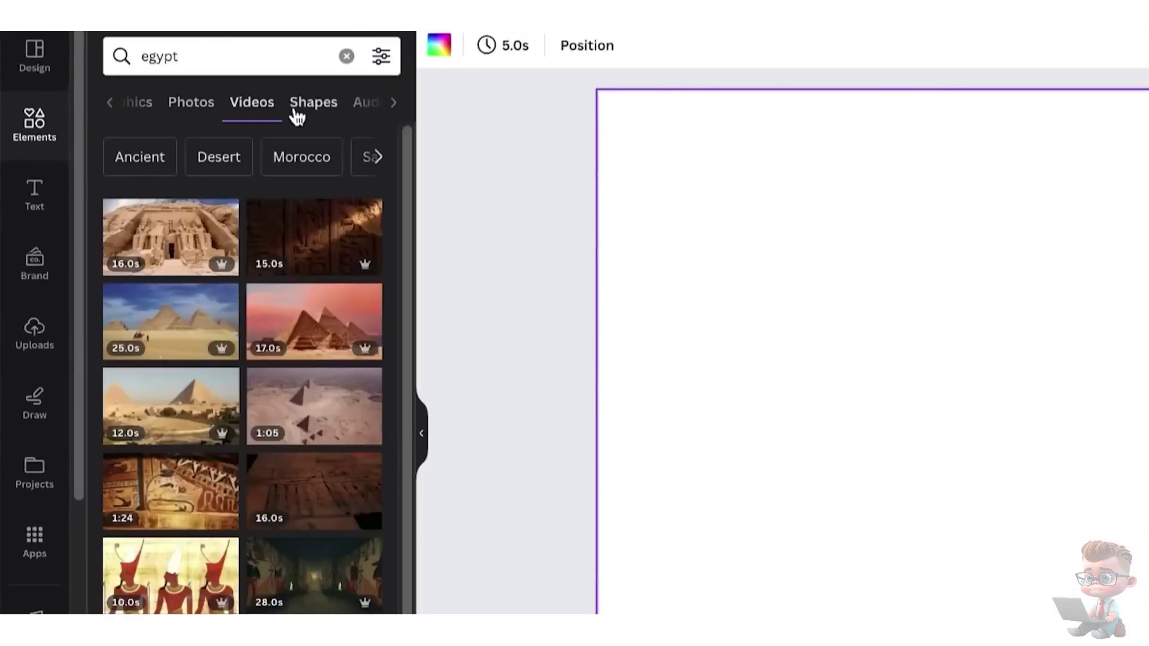
left_click(287, 251)
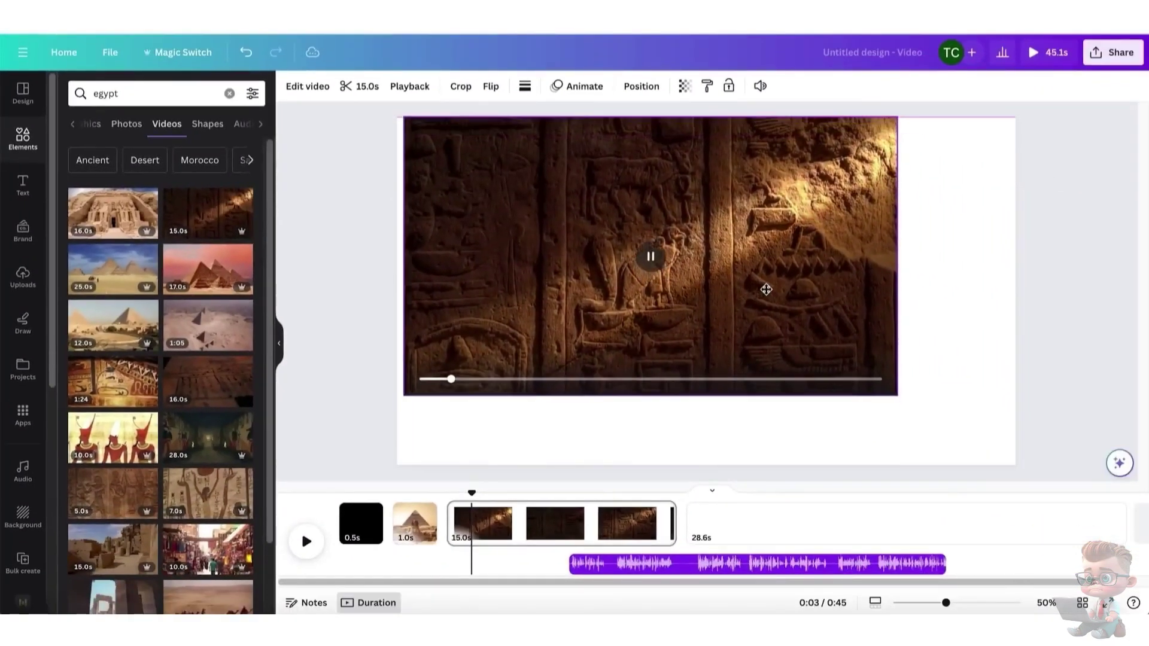
left_click_drag(766, 289, 759, 289)
left_click_drag(889, 391, 1000, 510)
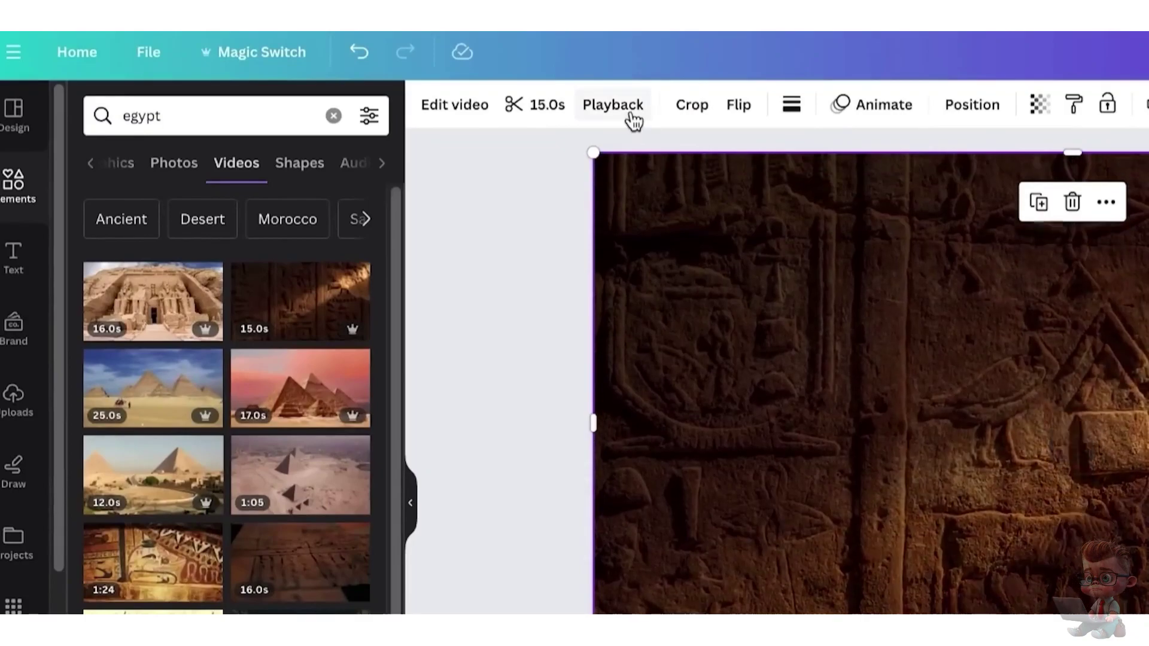
Step: Set the wall-carving video's speed to 2 and trim its duration to 1 s
left_click(409, 86)
left_click_drag(202, 185, 399, 192)
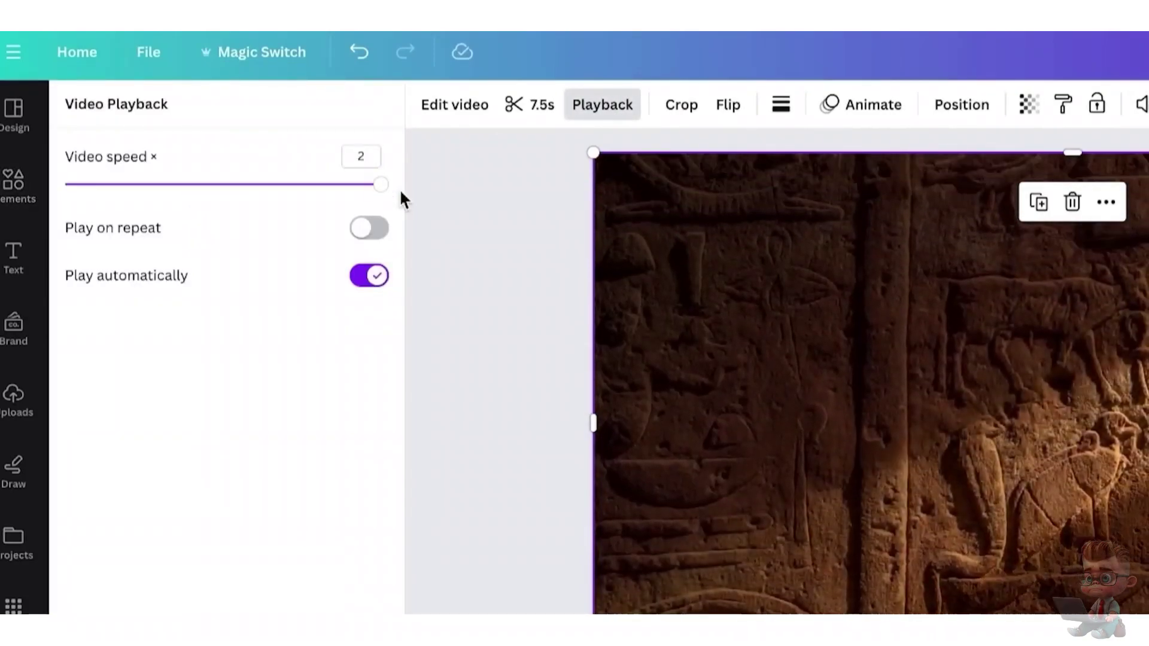
left_click(525, 104)
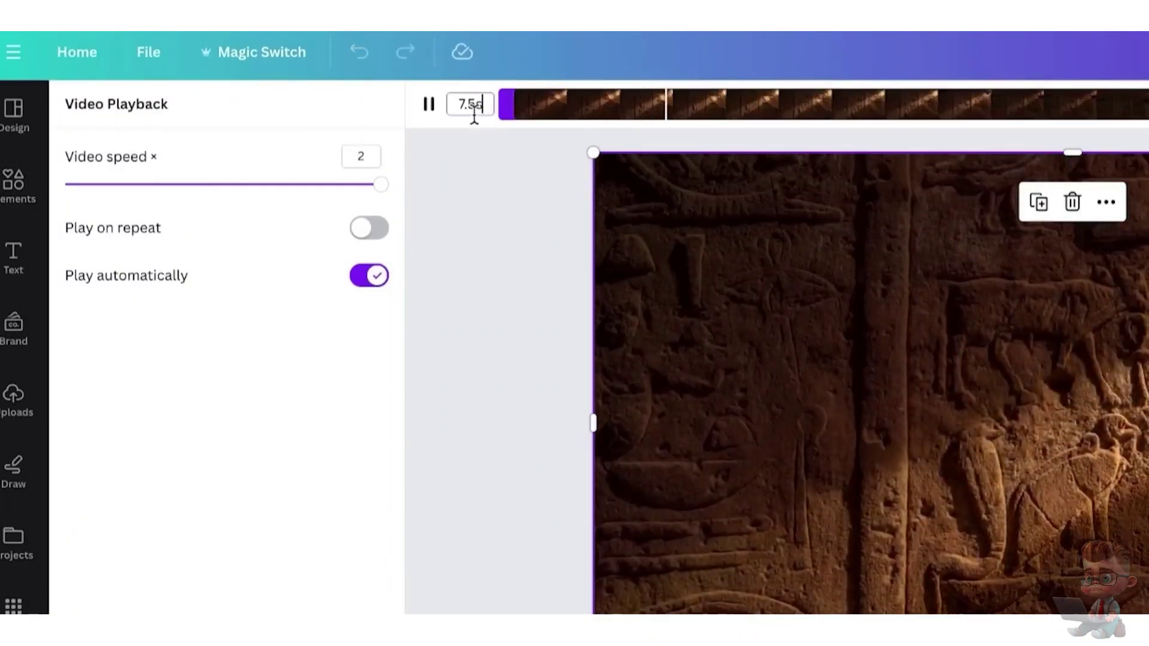
double_click(463, 104)
type("1")
key("Return")
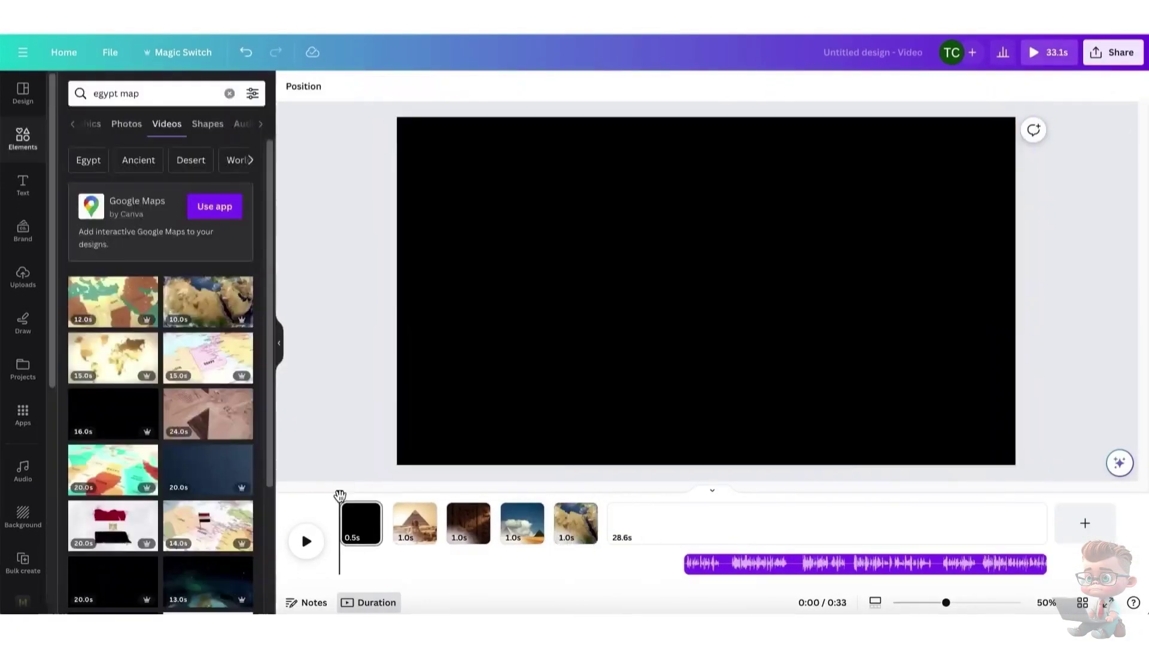
Step: Play the video sequence from the beginning to preview the assembled pages
left_click(305, 541)
left_click(306, 541)
Step: Remove the background from the pyramid photo on the second page with BG Remover
left_click(413, 523)
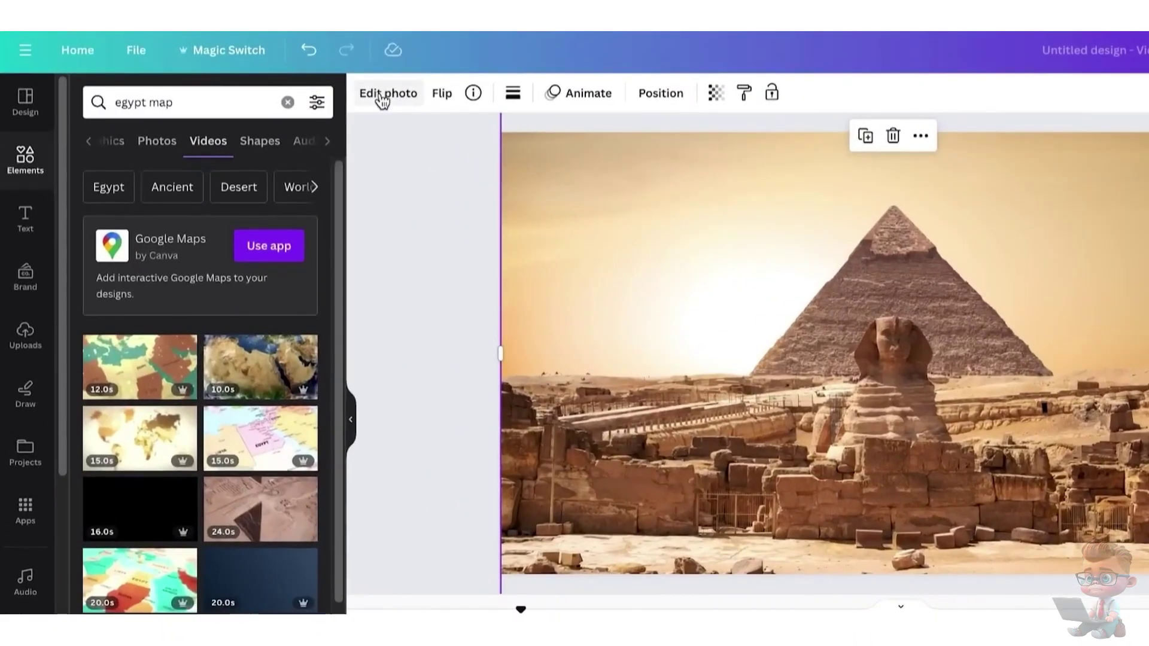
left_click(304, 89)
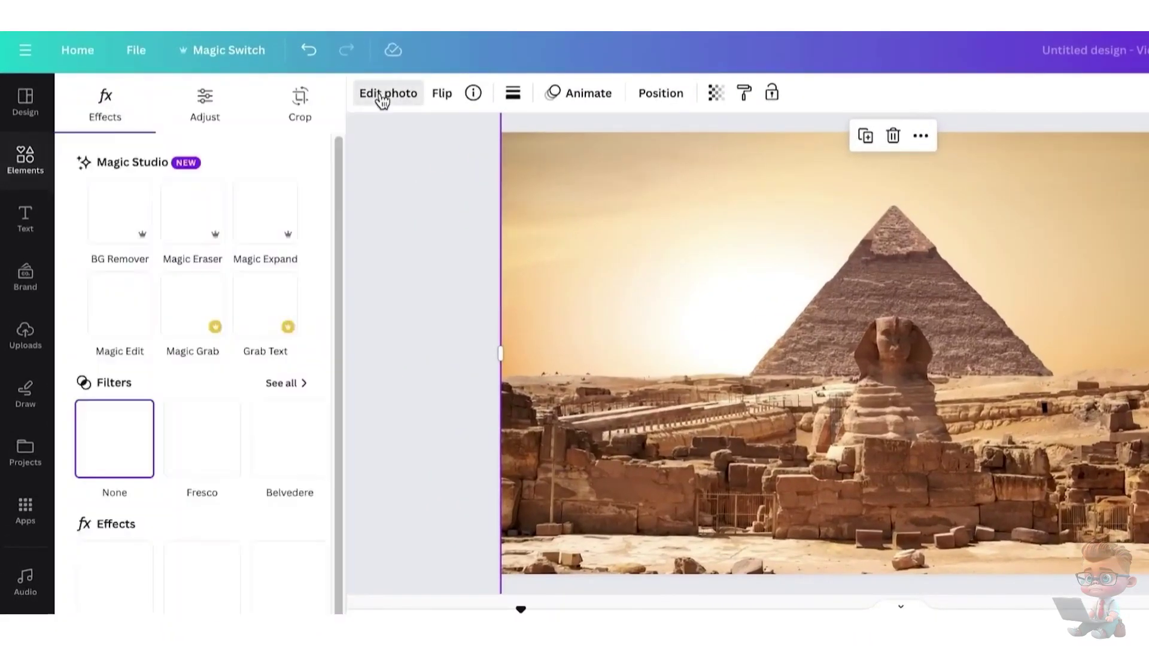
left_click(123, 223)
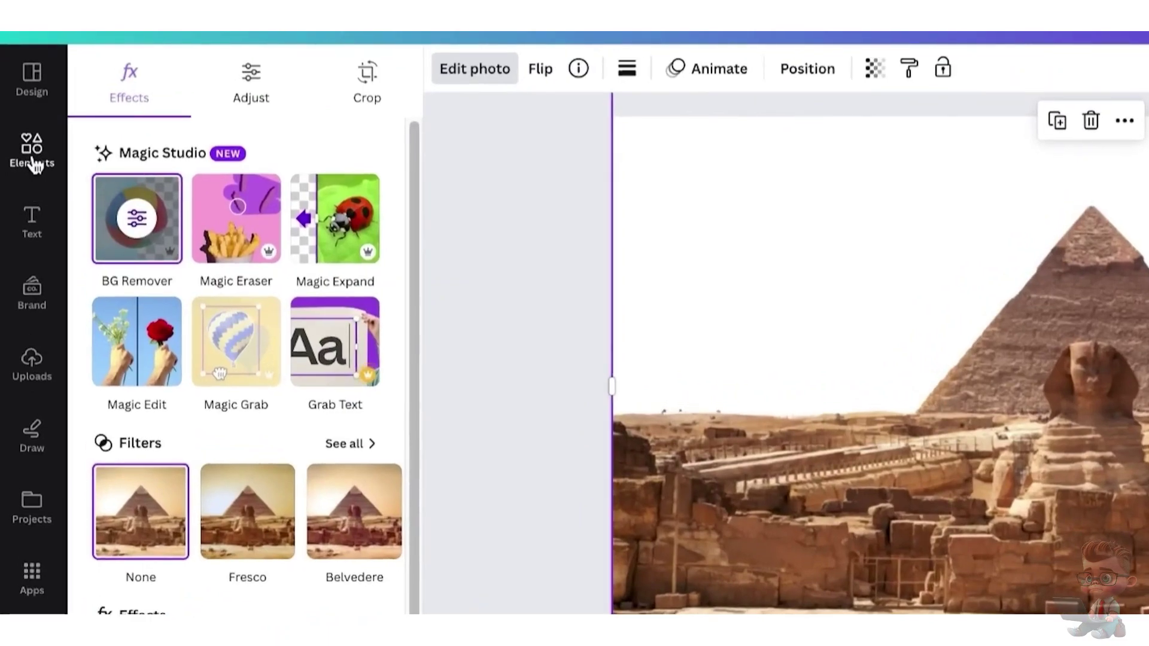
Step: Search for "sunset" videos, add the red sky clip with the yellow sun to the pyramid page and enlarge it to fill the page
left_click(34, 165)
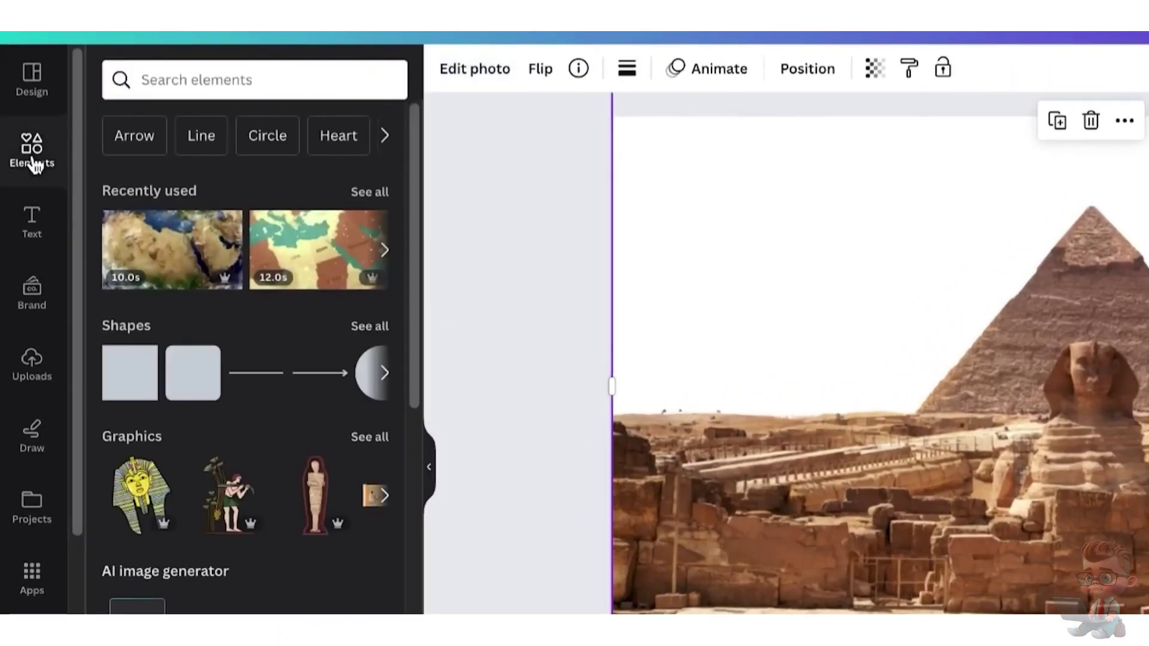
left_click(193, 84)
type("sunset")
key("Return")
left_click(299, 128)
left_click(162, 257)
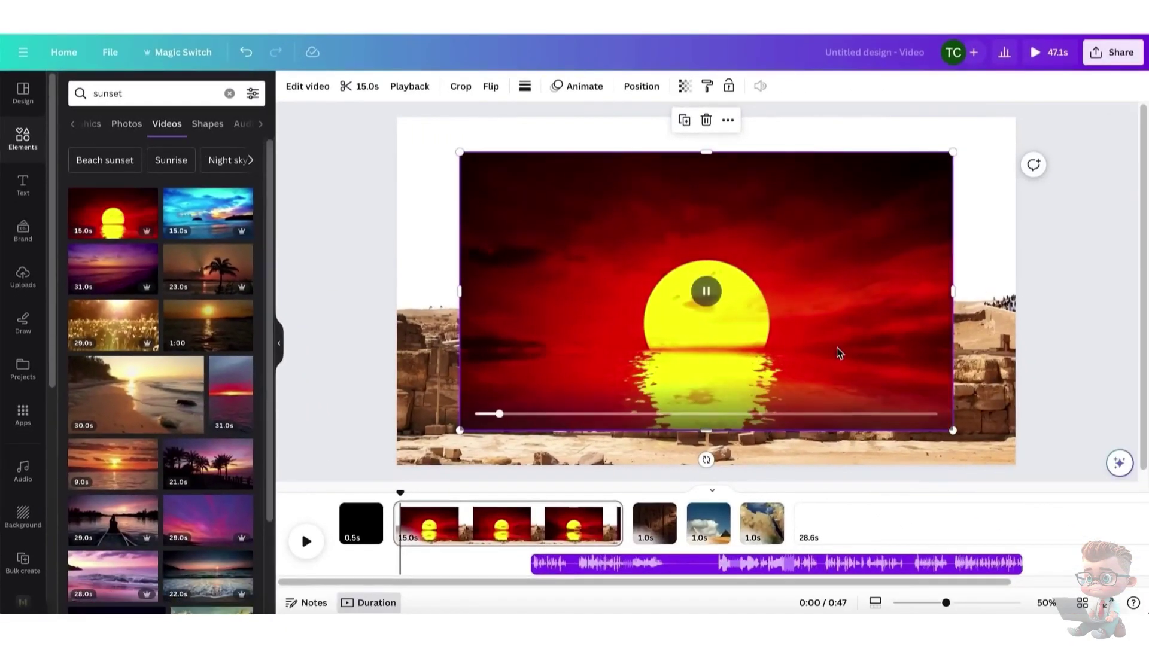
left_click_drag(888, 393, 1011, 490)
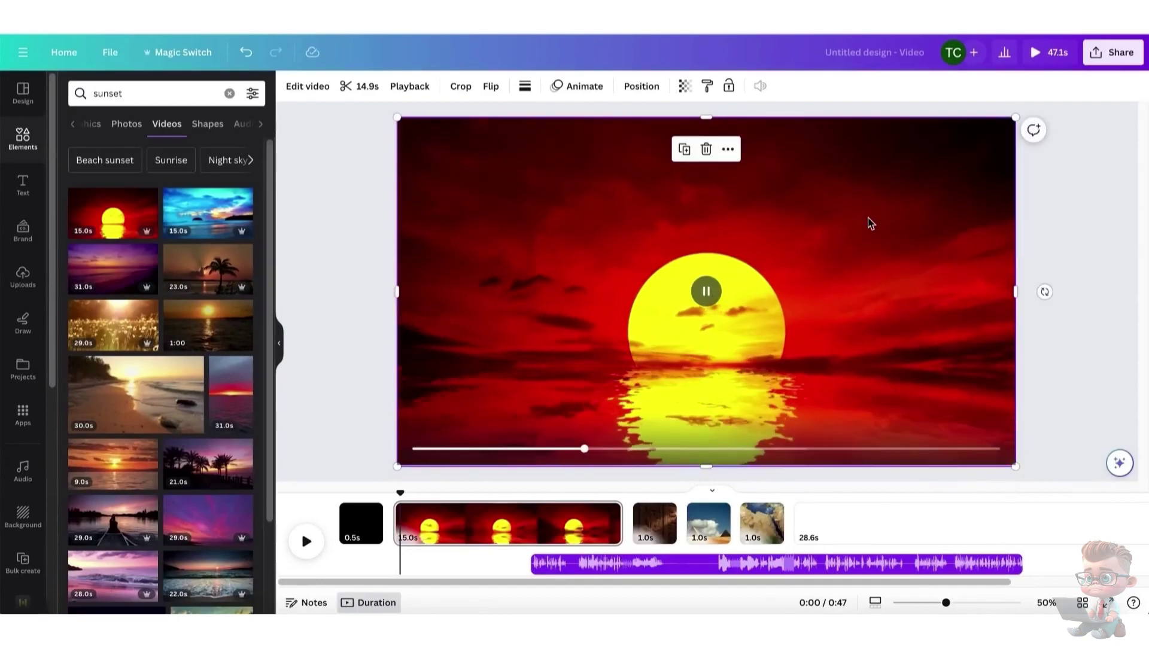
Step: Send the sunset video backward so that it sits behind the cut-out pyramid photo
left_click(641, 86)
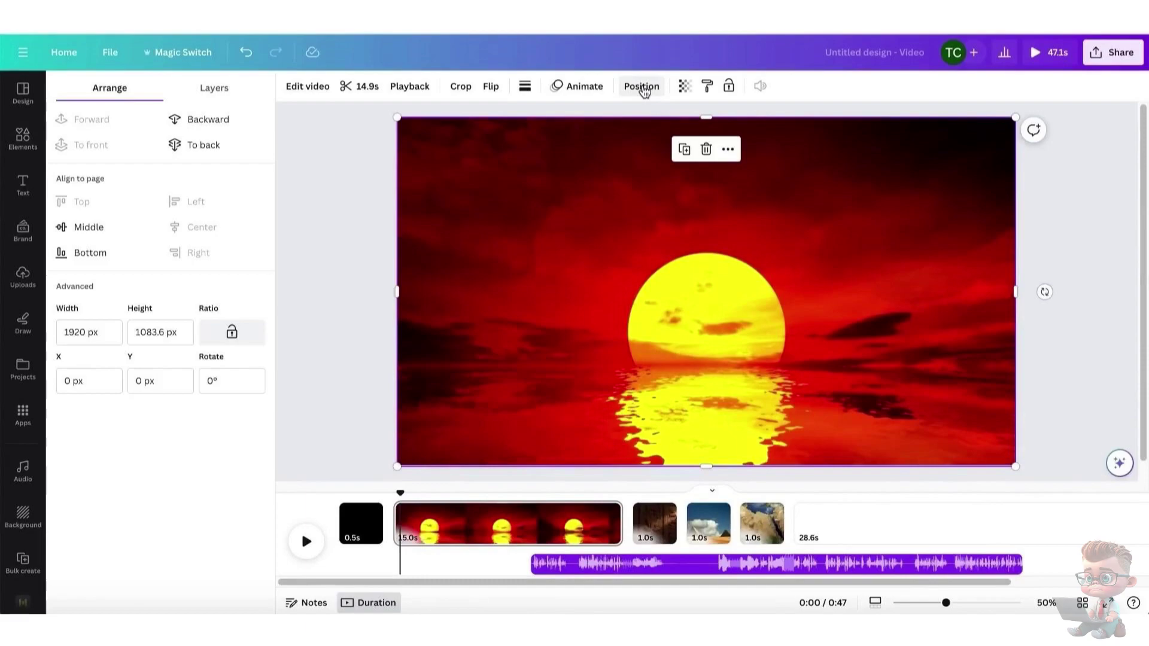
left_click(226, 120)
left_click(214, 88)
left_click(197, 171)
Step: Select the sunset video layer and set its playback speed to 2
left_click(199, 209)
left_click(410, 86)
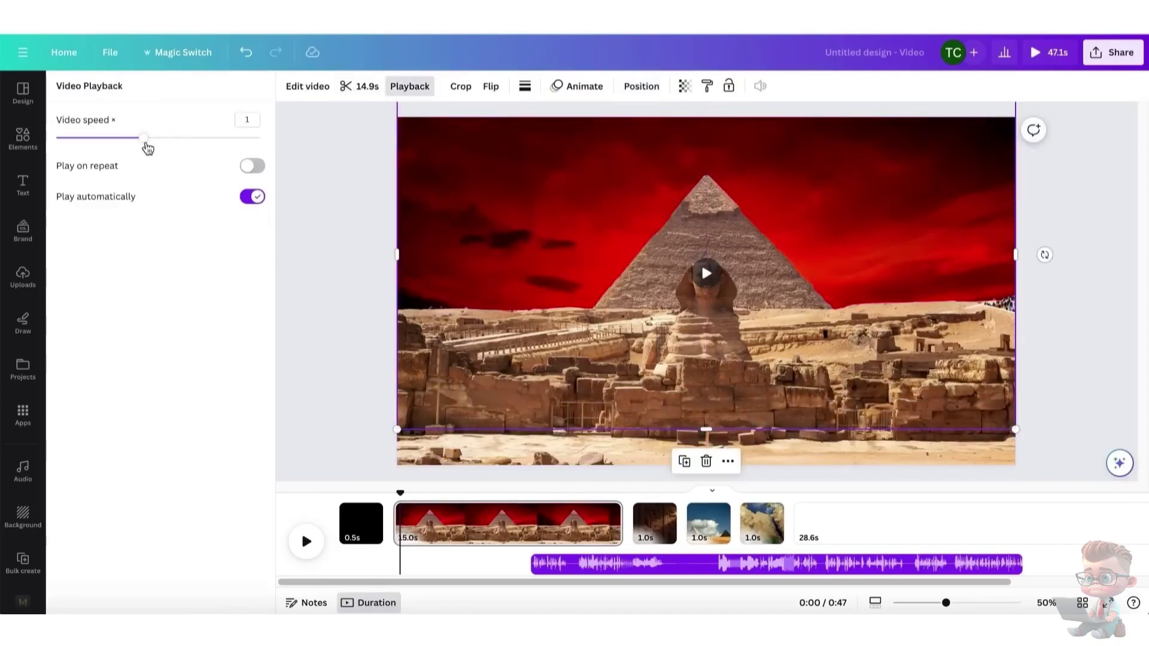
left_click_drag(141, 139, 323, 147)
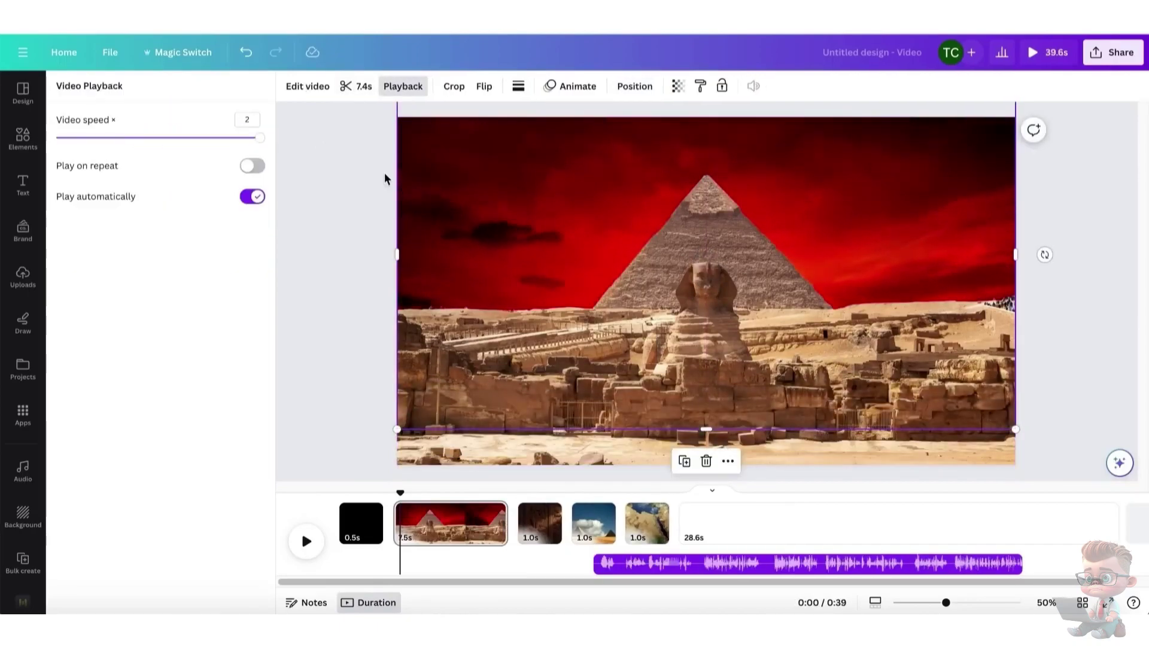
Step: Trim the sunset video on the pyramid page to 1 second and finish the trim
left_click(358, 86)
type("1")
left_click(1127, 87)
left_click(1081, 269)
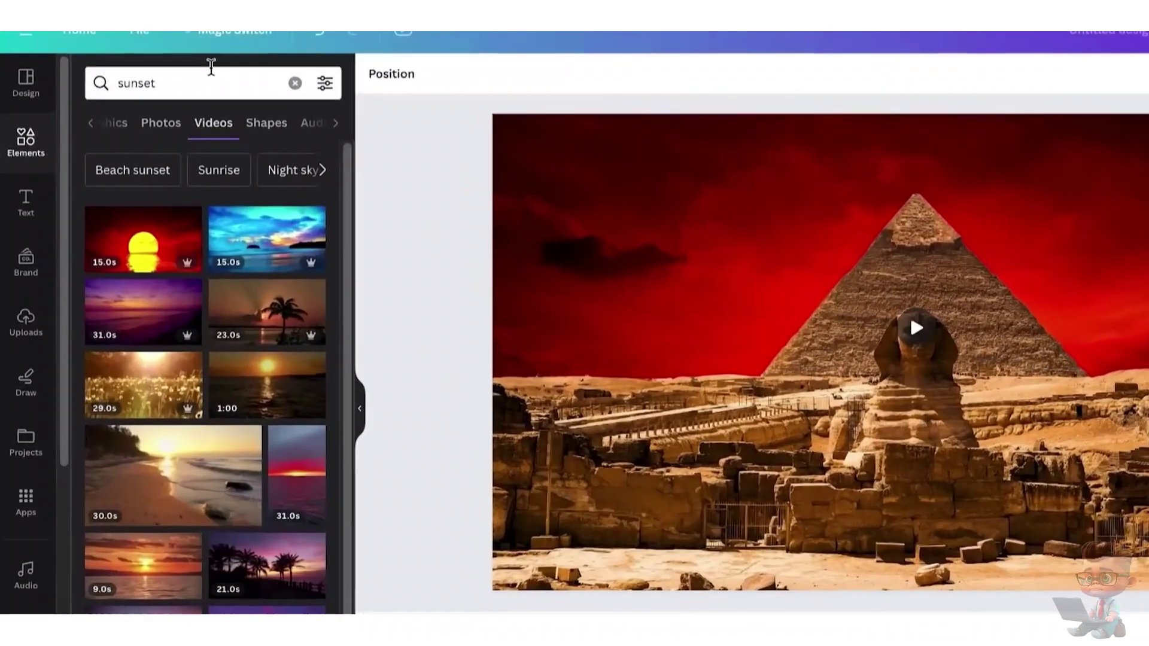
Step: Search the videos for "camera overlay", add the cream old-film dust clip to the pyramid page and enlarge it to fill the page
left_click(161, 89)
type("camera overlay")
key("Return")
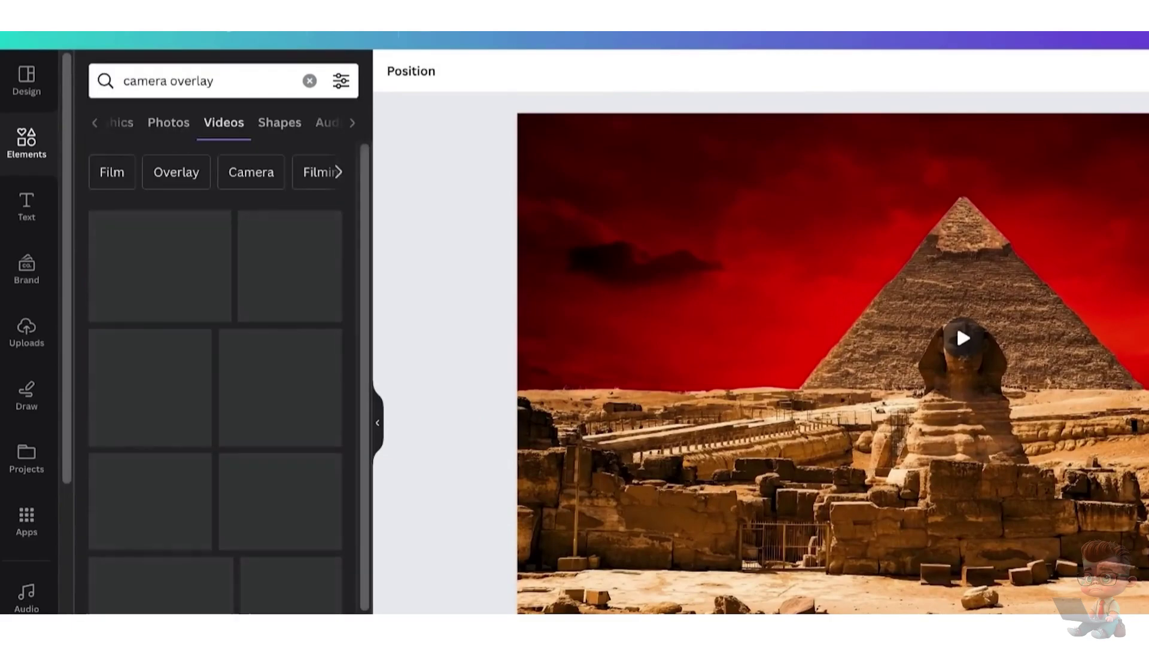
left_click(113, 268)
left_click_drag(526, 275, 474, 248)
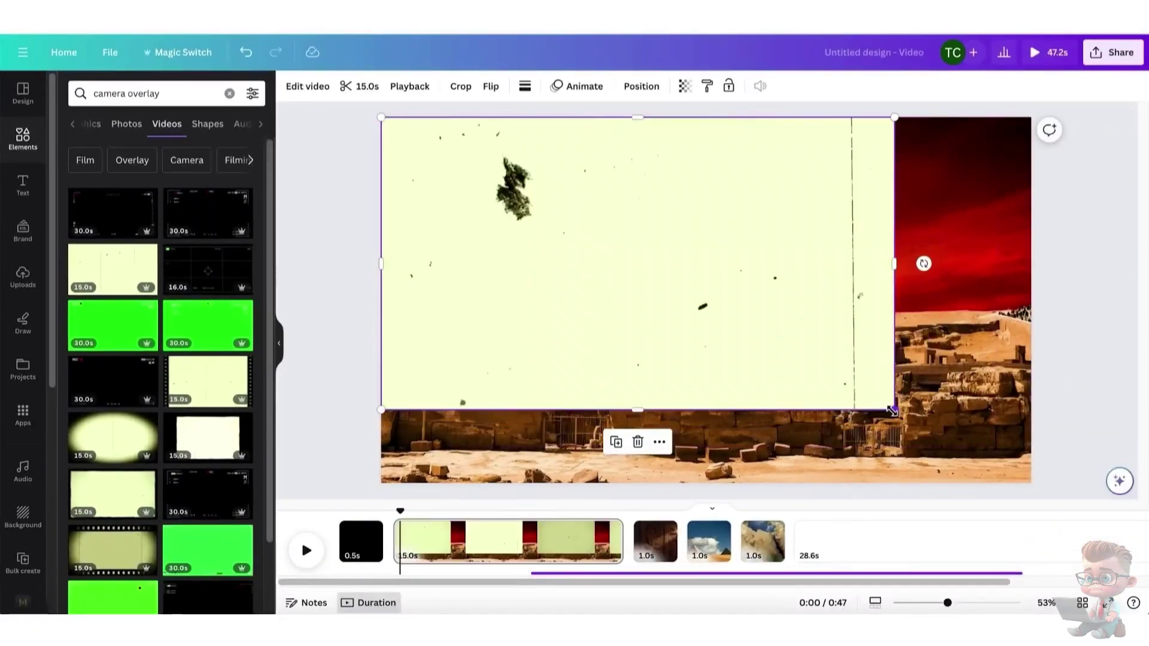
left_click_drag(891, 411, 1008, 508)
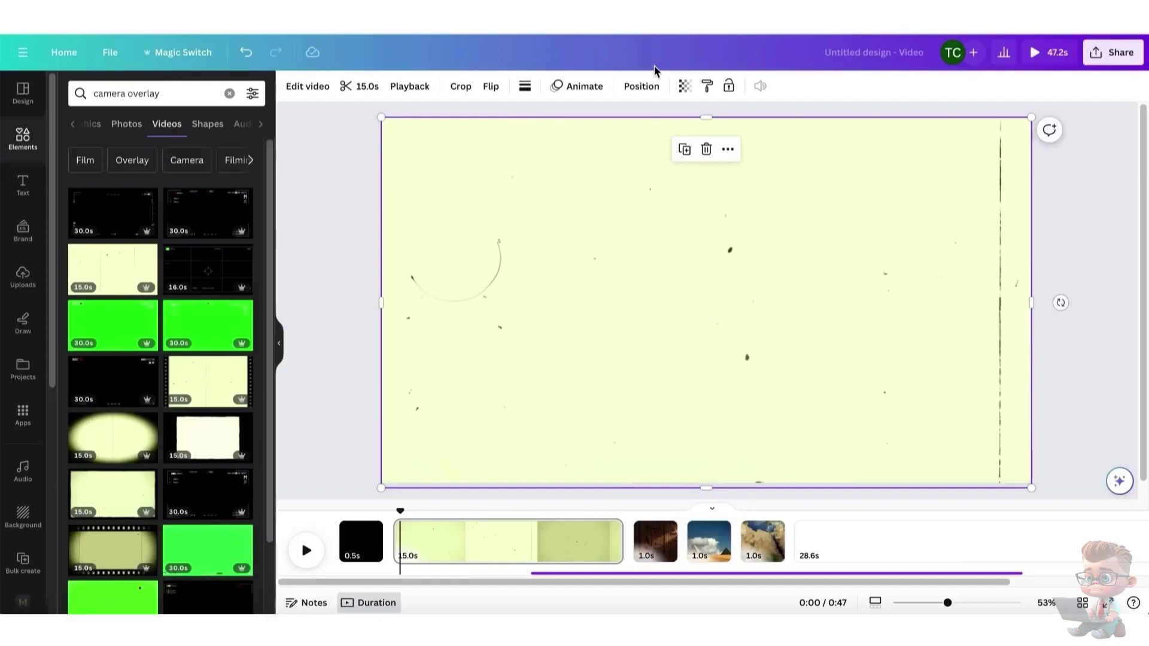
Step: Lower the film overlay's opacity so the pyramid shows through and trim the overlay clip to 1.0 s
left_click(685, 86)
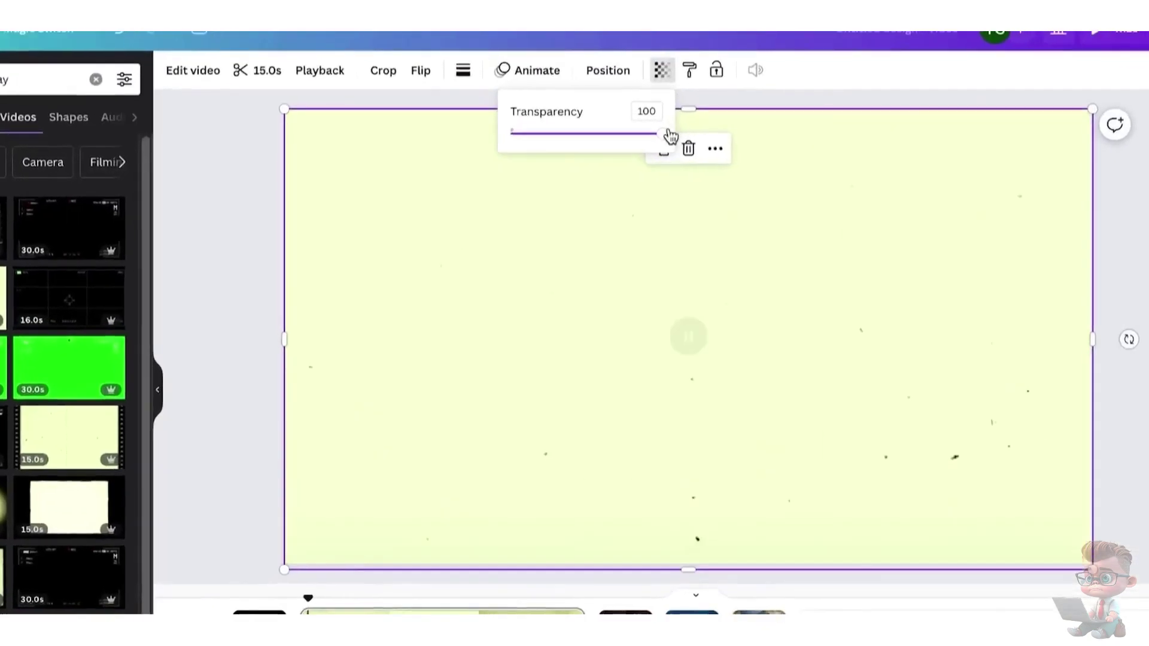
left_click_drag(665, 133, 541, 132)
left_click(660, 111)
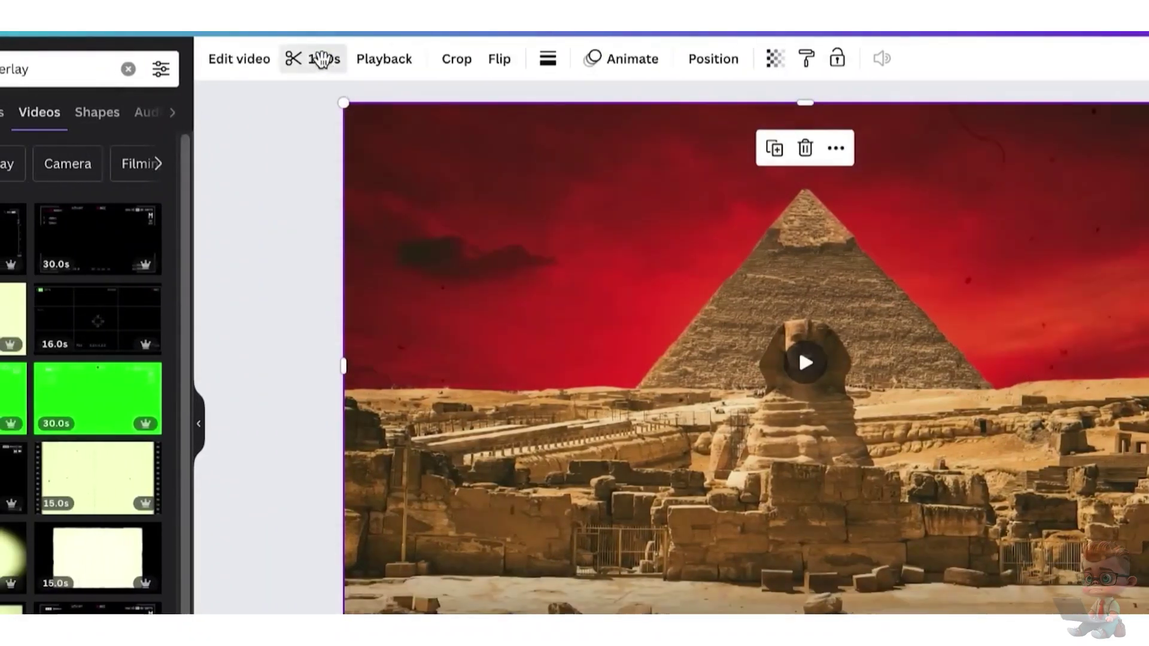
left_click(191, 59)
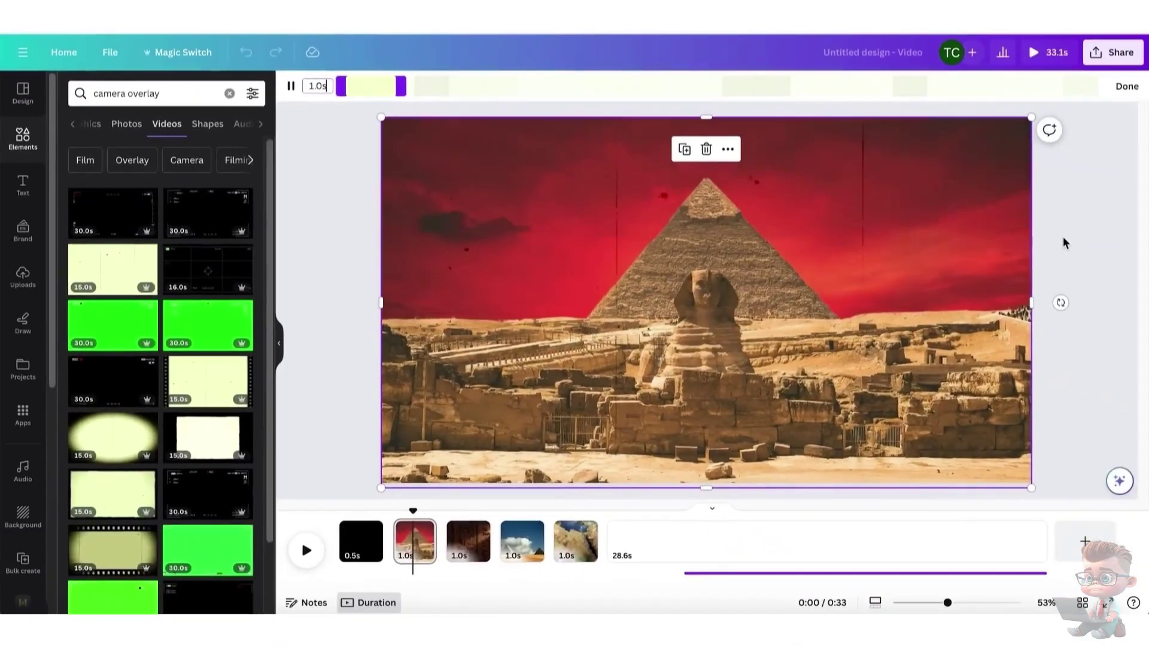
left_click(779, 438)
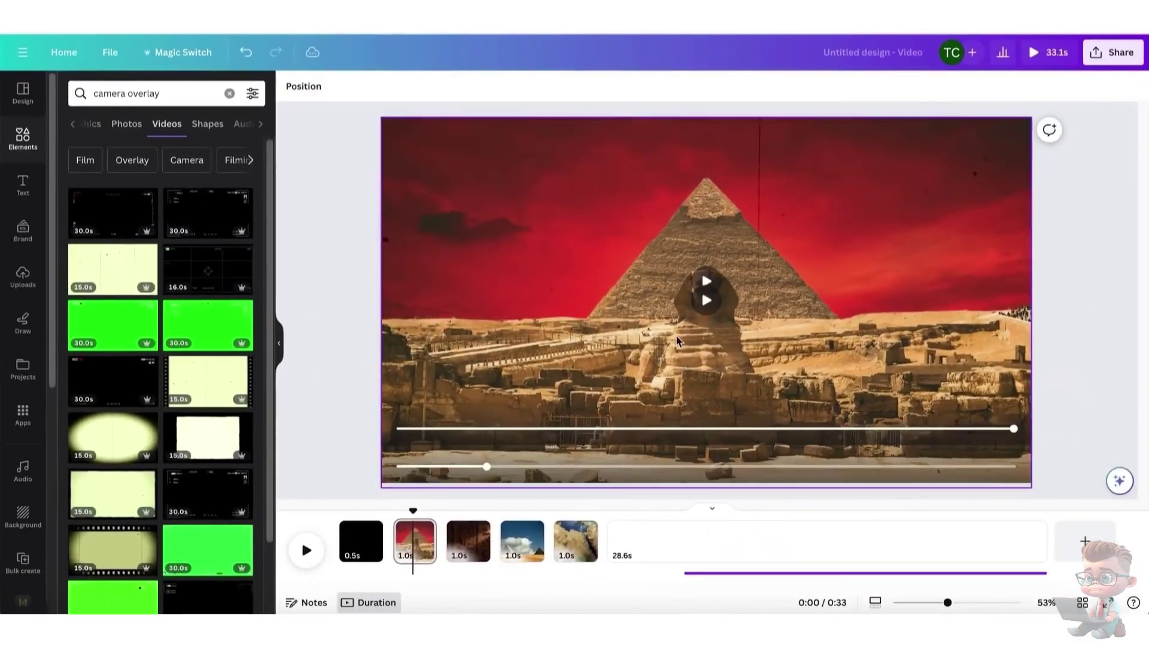
Step: Put the same semi-transparent film overlay on the third, fourth and fifth pages and play the timeline
left_click(468, 541)
left_click(522, 541)
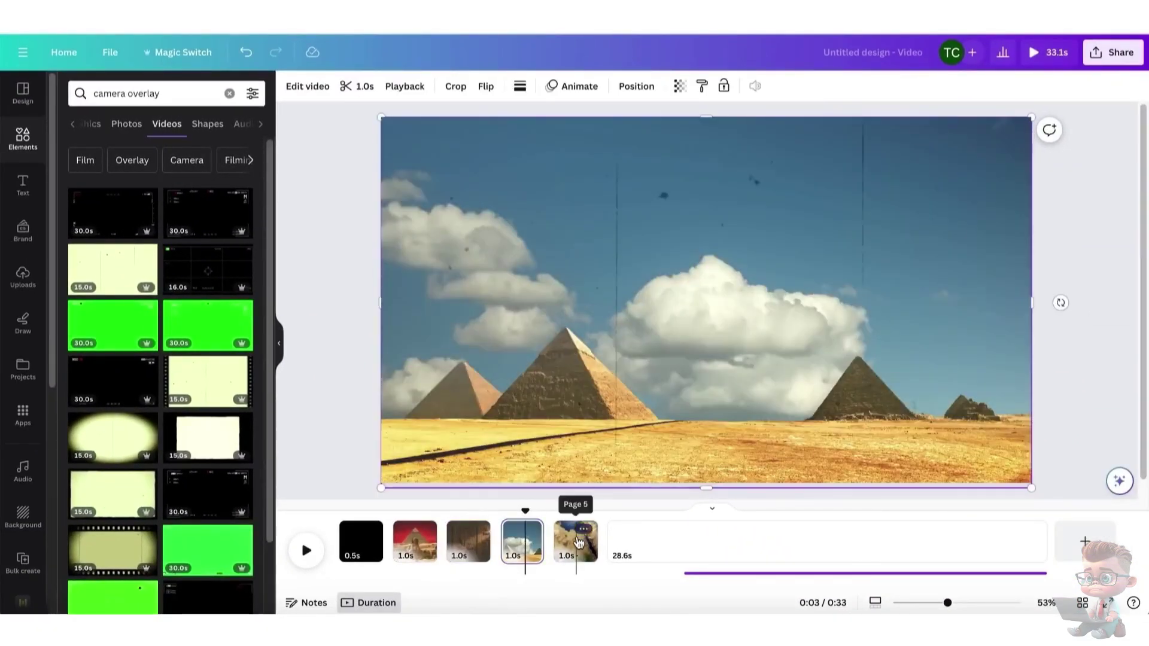
left_click(576, 541)
left_click_drag(576, 510, 306, 540)
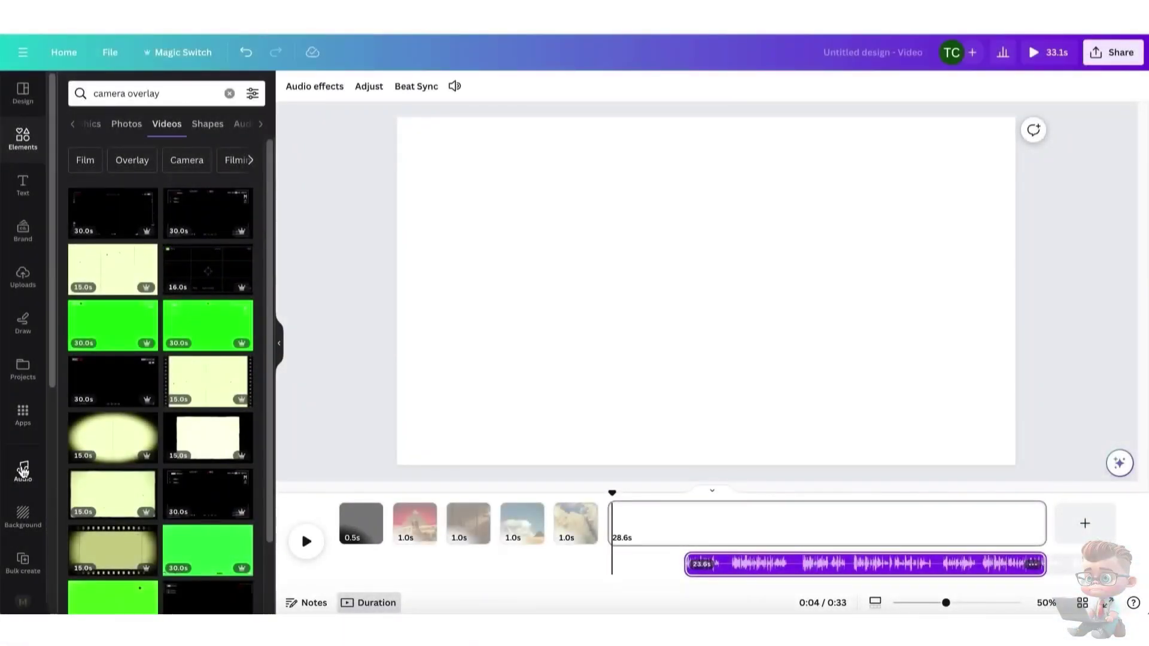
Step: Search the audio library for "boom", add the Lifi (Dark boom) sound effect and play it back
left_click(22, 469)
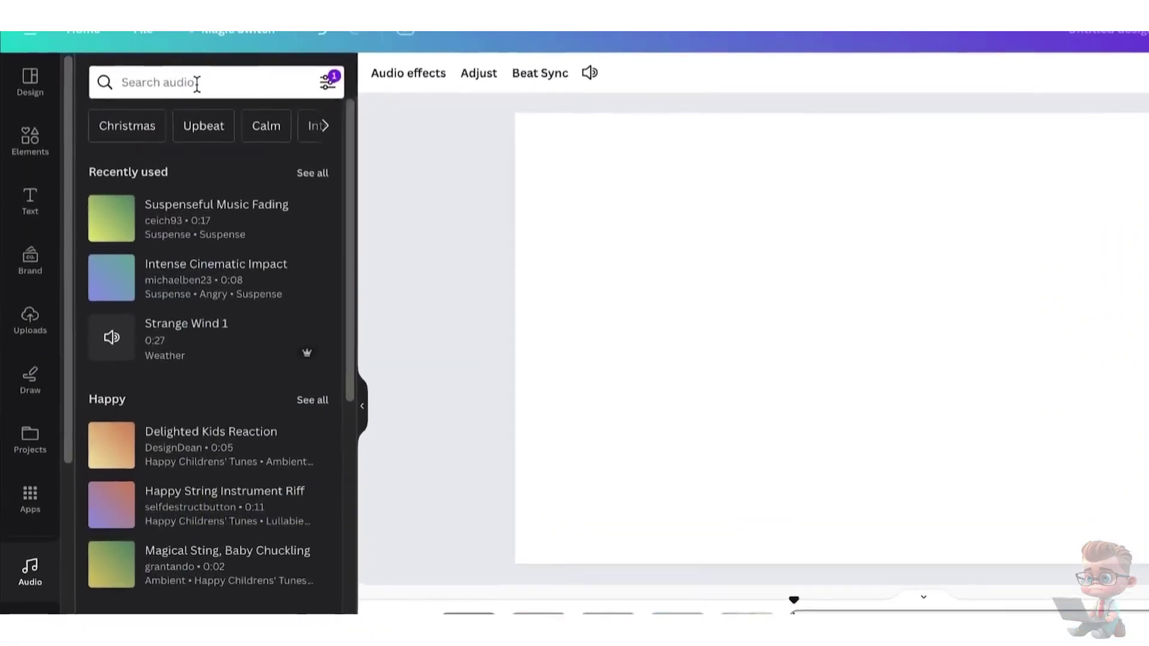
left_click(151, 93)
type("boom")
key("Return")
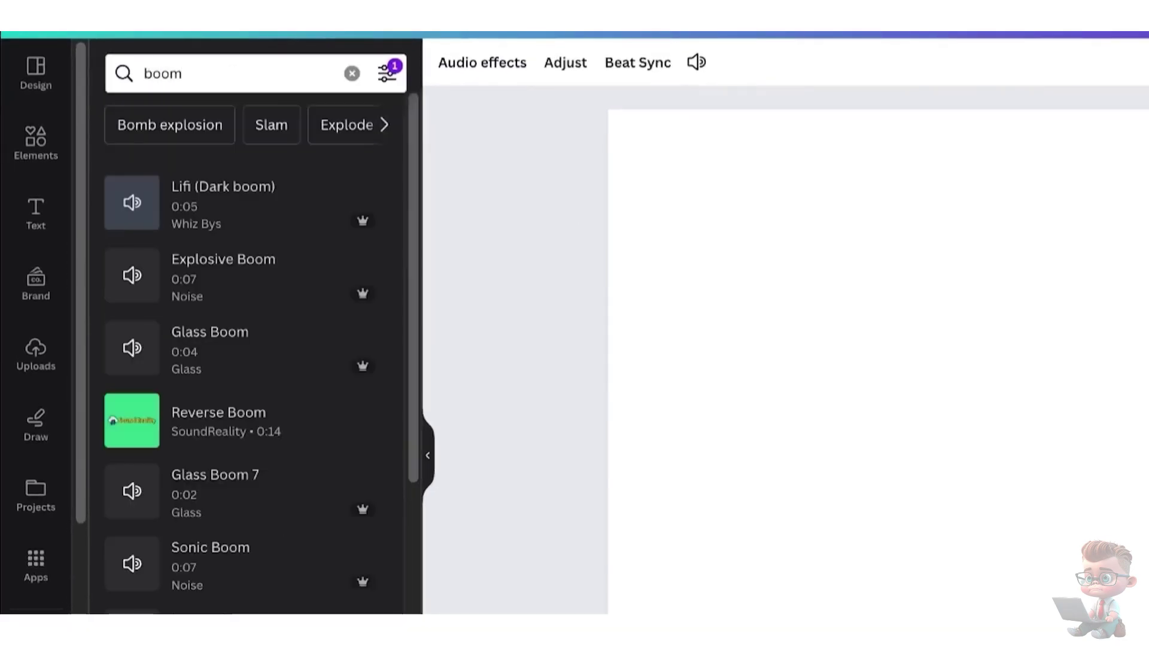
left_click(156, 195)
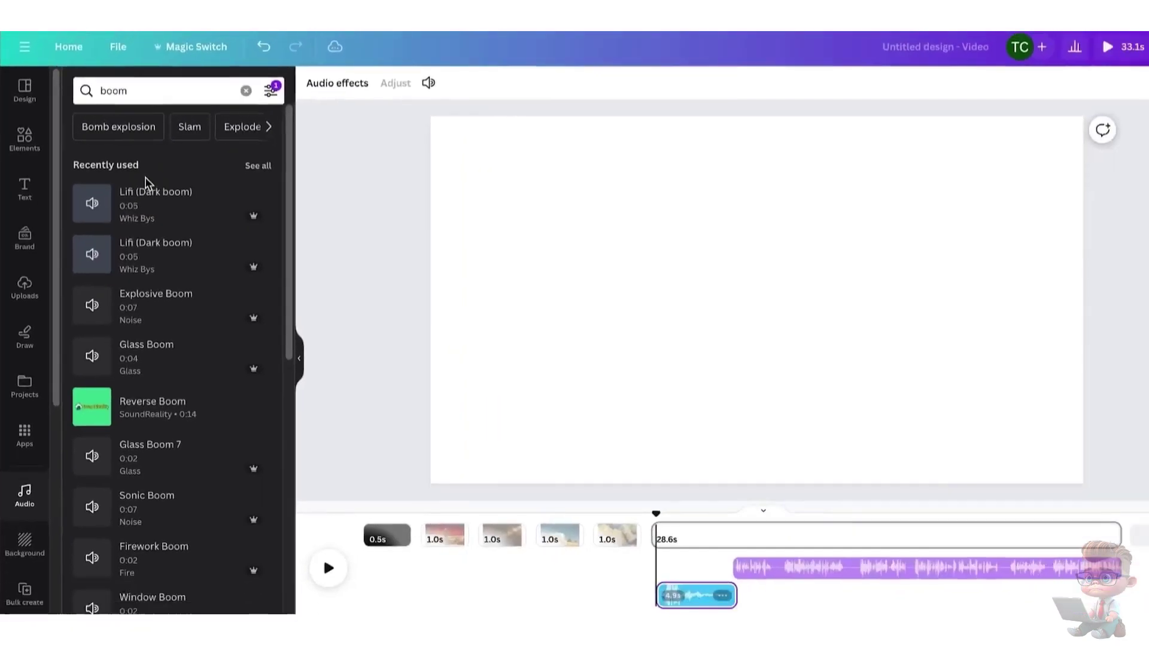
left_click(305, 542)
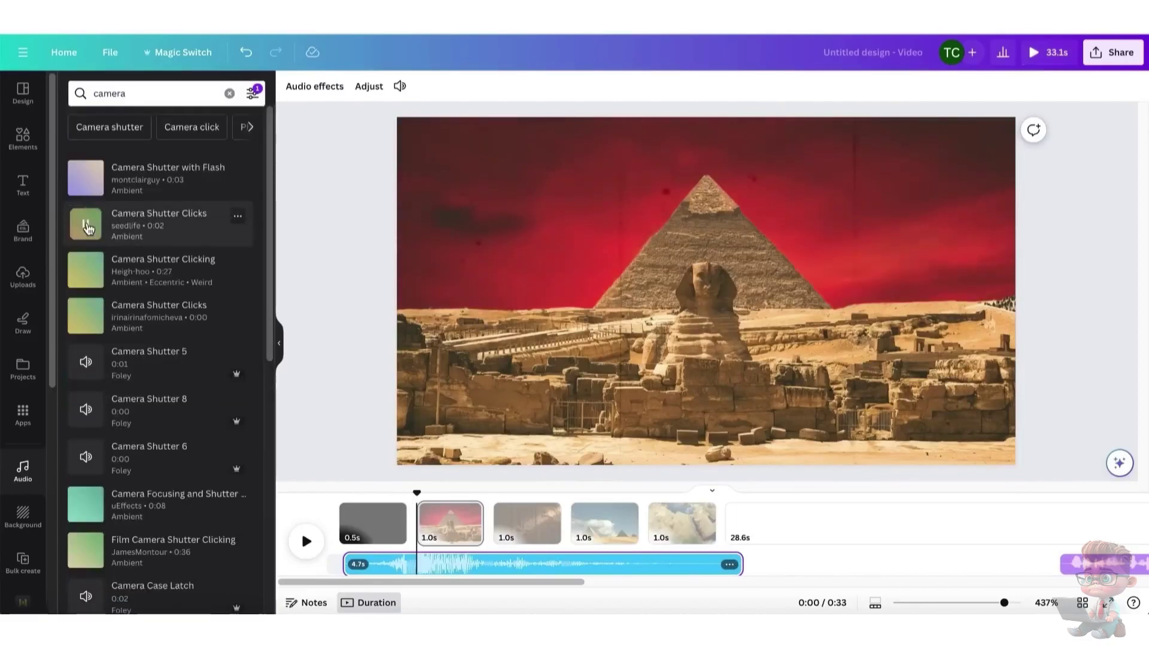
Step: Add a 0.5 s camera sound effect from the "camera" results at the cut from the black page to the pyramid page and play it back
scroll(86, 359, "down", 4)
left_click(89, 511)
left_click(305, 541)
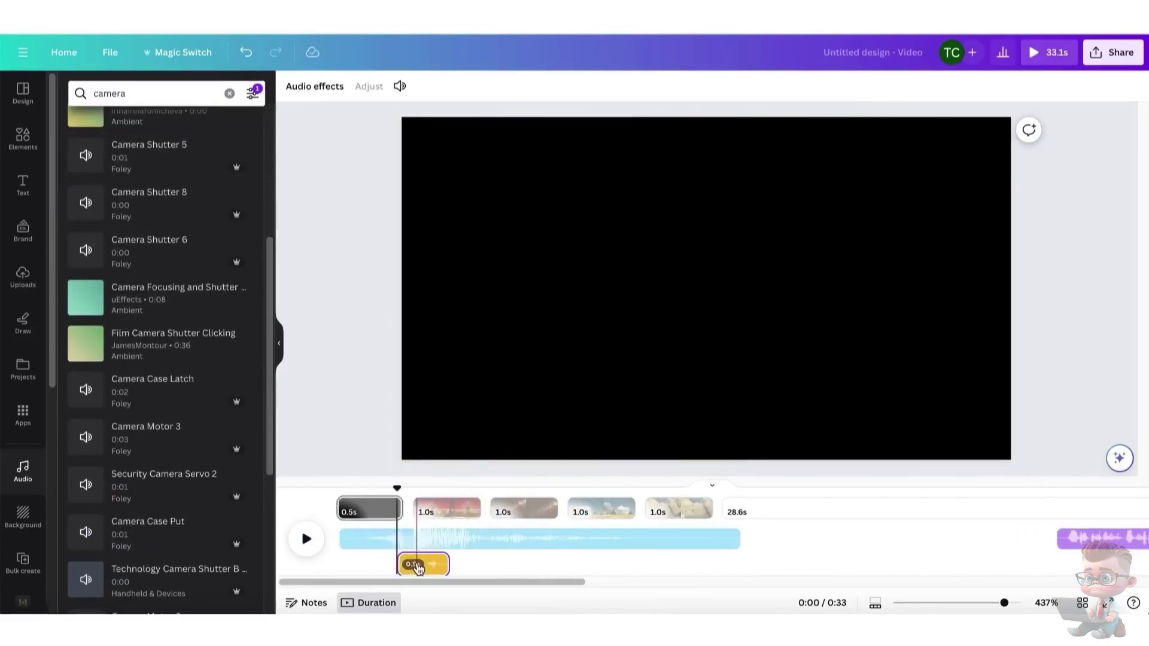
left_click(302, 541)
Step: Set the camera sound effect's volume to 800 and choose a sound effect from the "cinematic hit" results
left_click(433, 568)
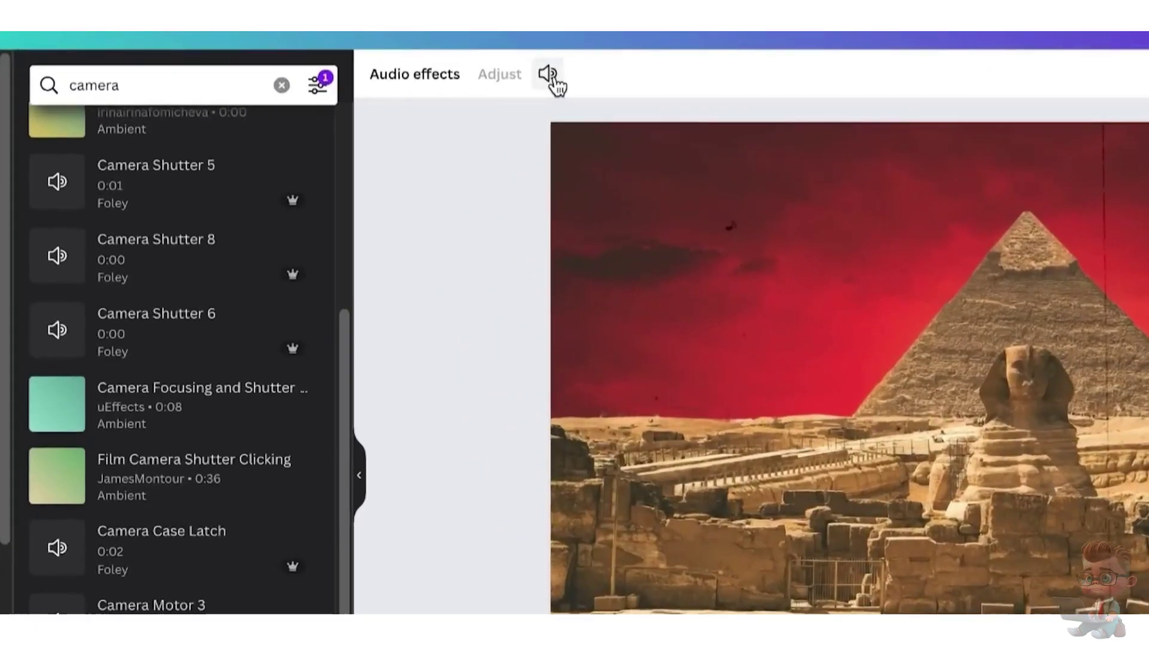
left_click(402, 87)
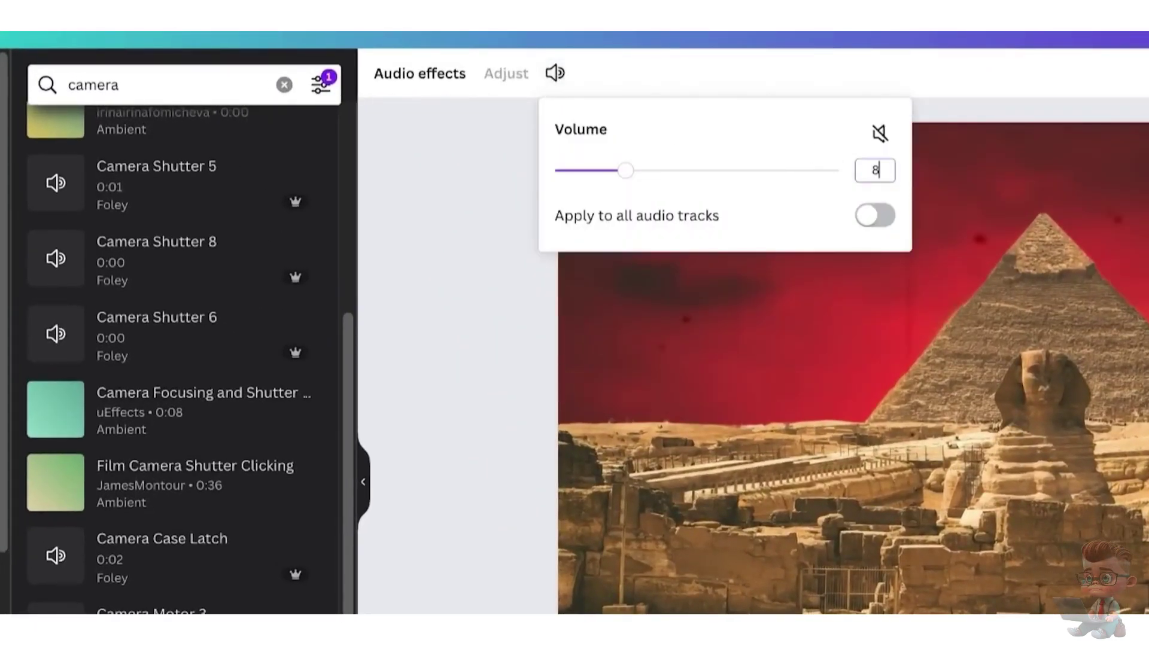
type("00")
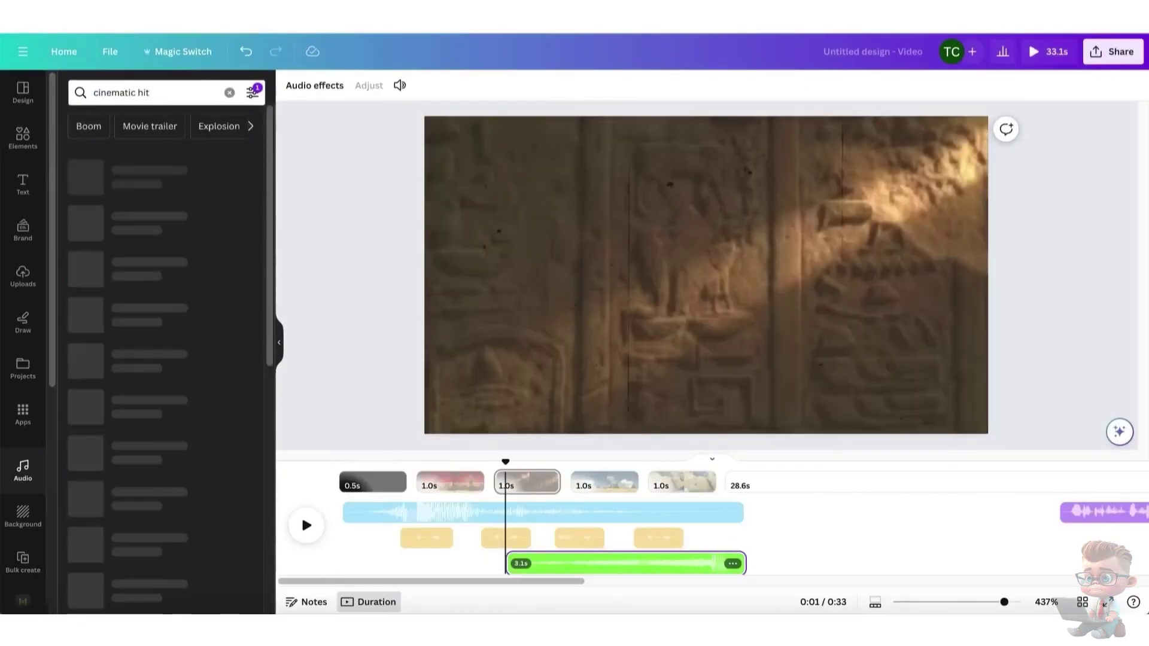
left_click(86, 320)
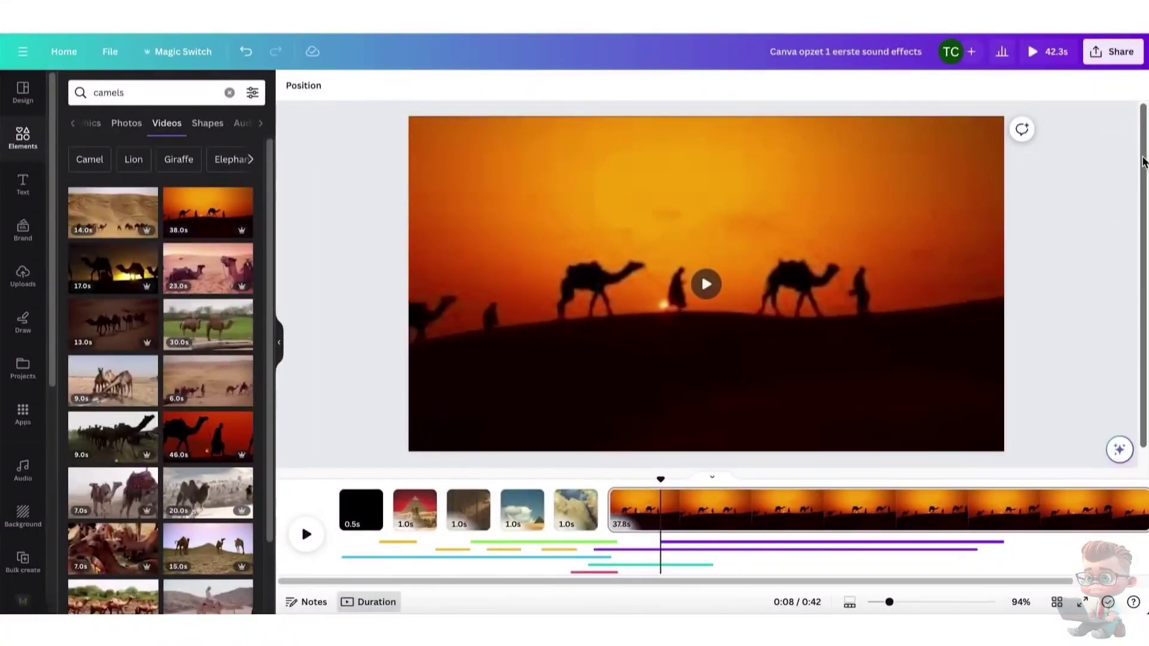
Step: Play the camel scene with its audio and split the camel page at about 0:10, keeping a 6.1 s first part
left_click(652, 564)
key("space")
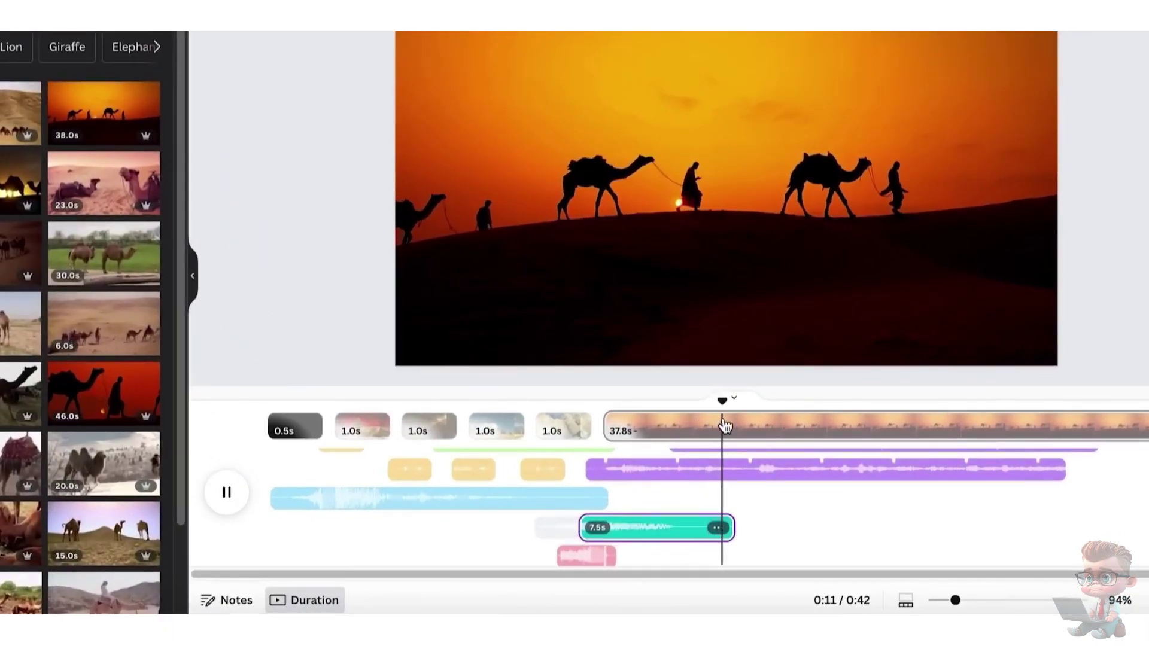
left_click_drag(749, 404, 683, 402)
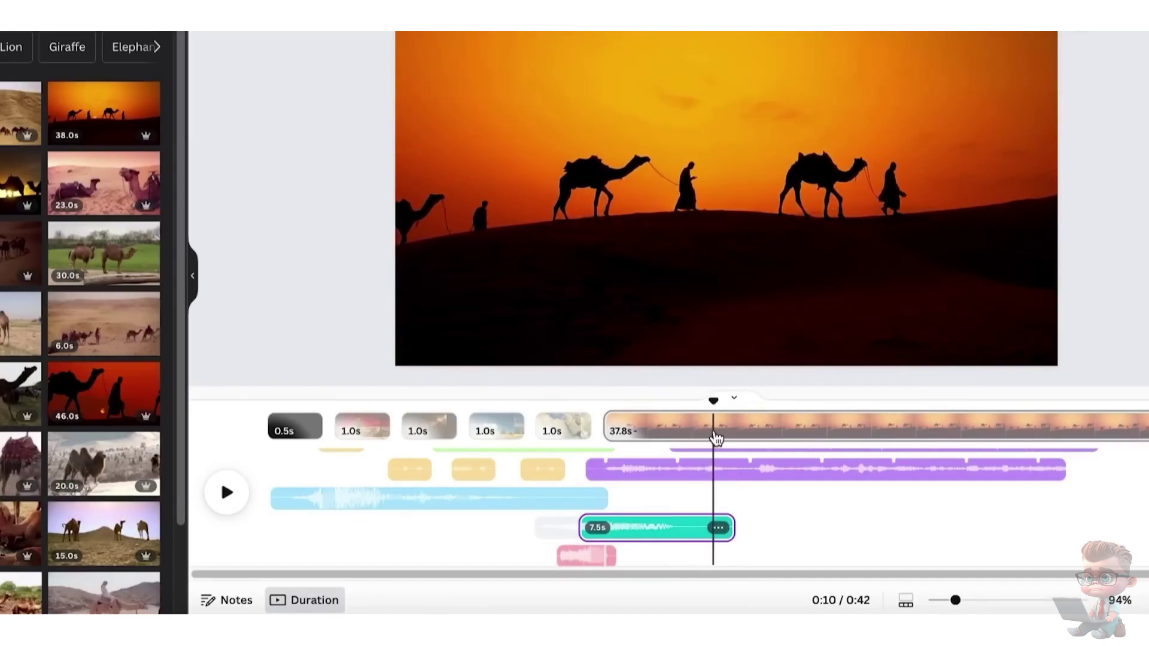
left_click(716, 439)
right_click(717, 434)
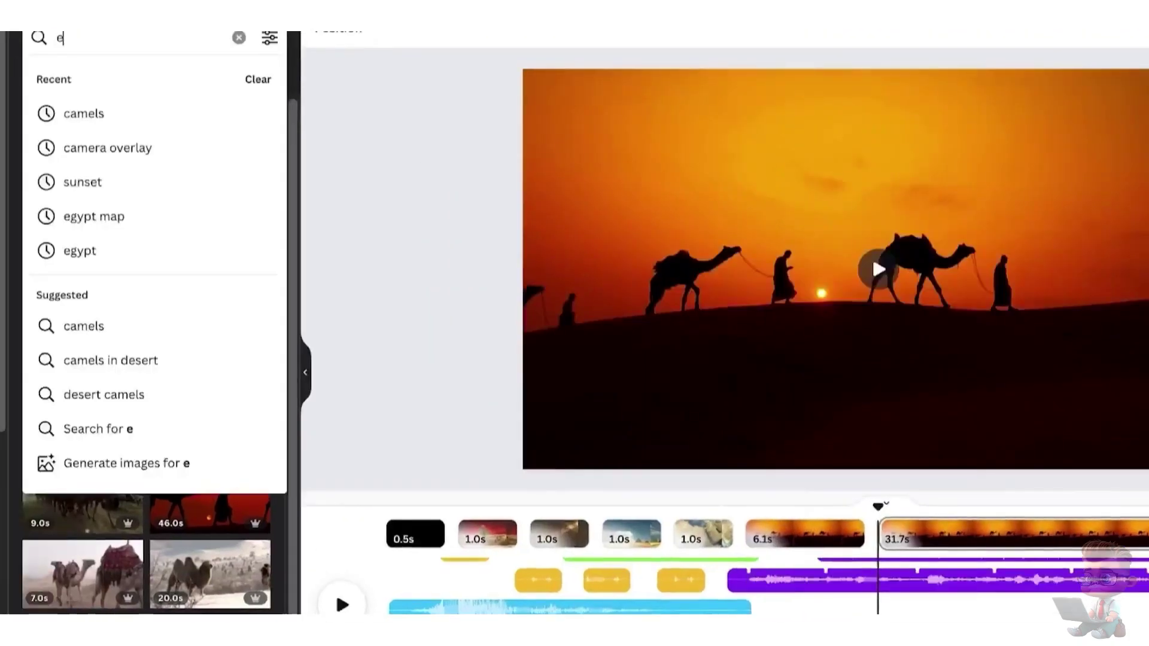
Step: Search the videos for "egyptian pyramids", add the 24-second aerial pyramid clip to the second camel page and enlarge it to fill the page
type("gypt p")
key("Down")
key("Return")
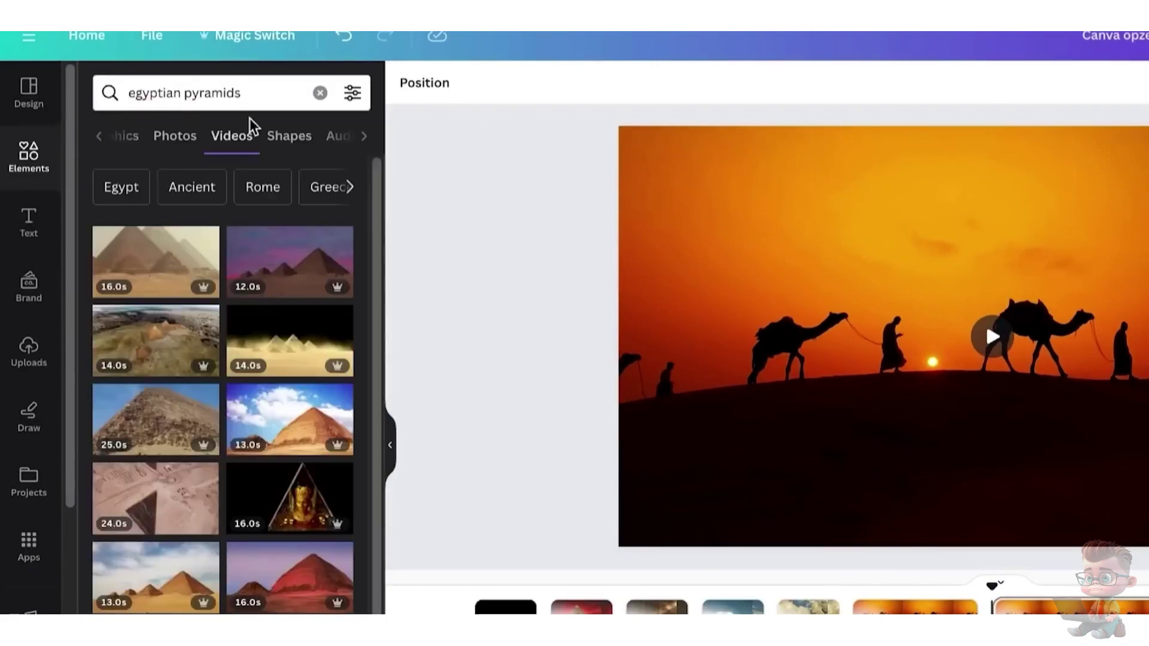
left_click(161, 488)
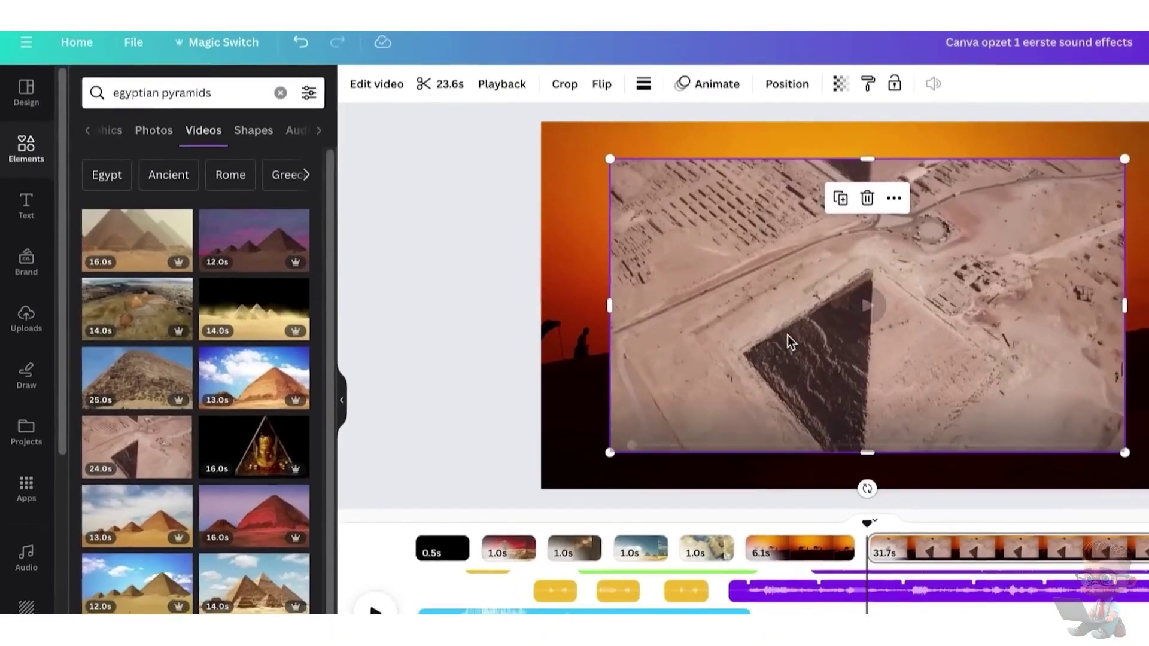
left_click(867, 305)
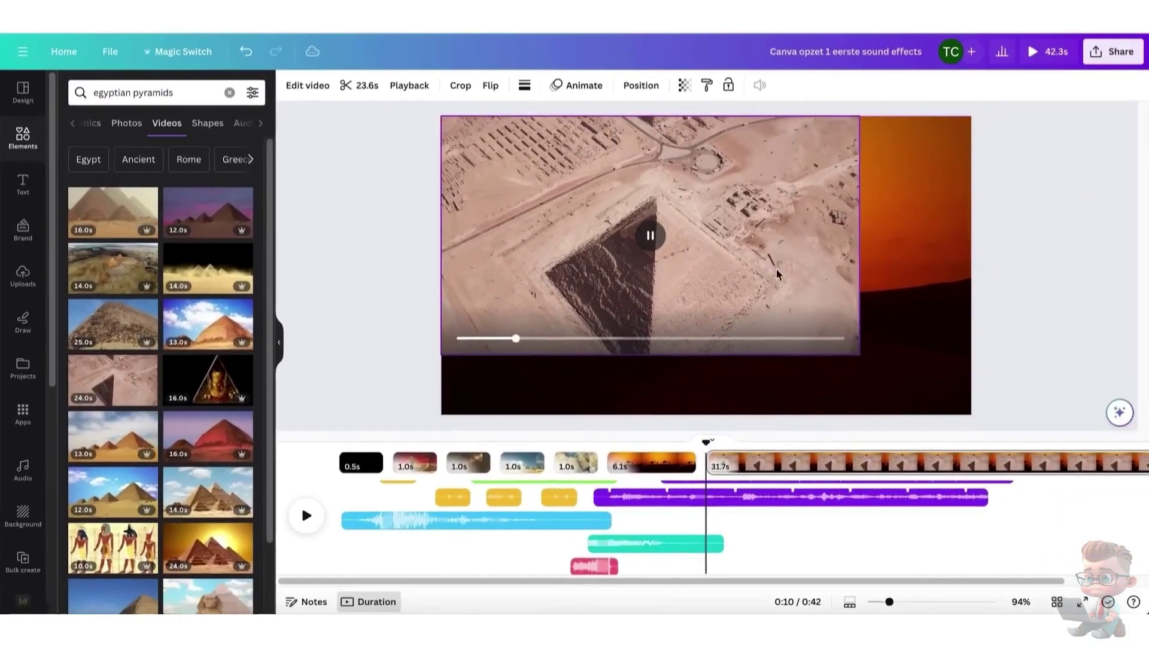
left_click_drag(860, 355, 964, 420)
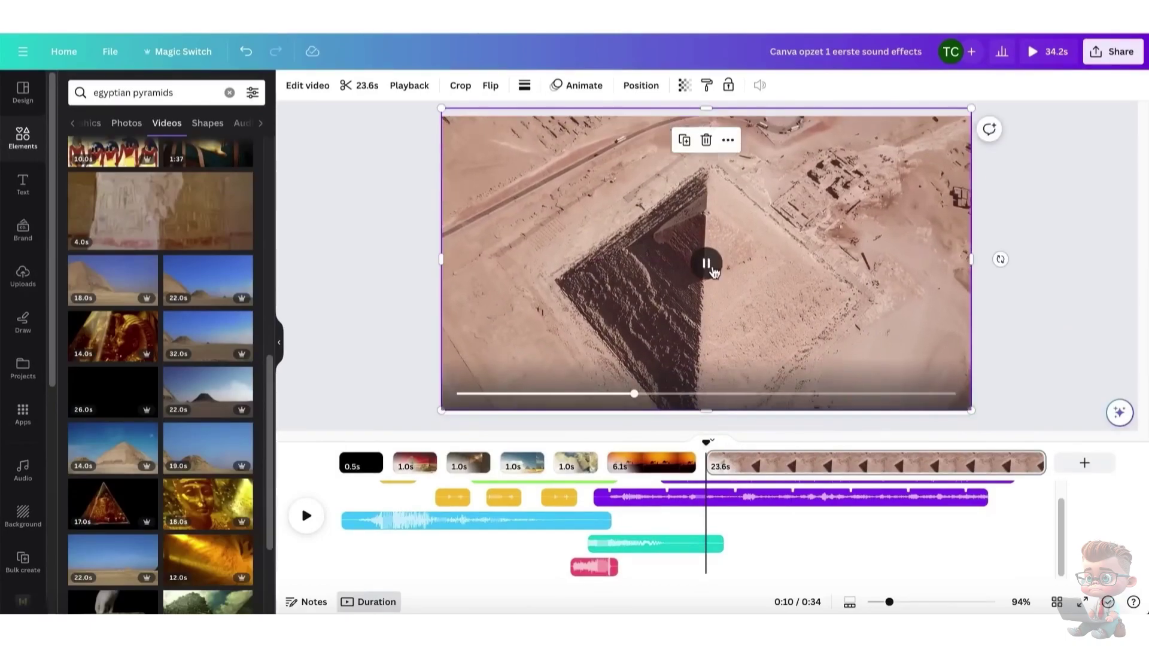
Step: Play the scenes against the voiceover and split the aerial pyramid page at 4.6 s and the sand dune page at 5.4 s
left_click(305, 516)
key("s")
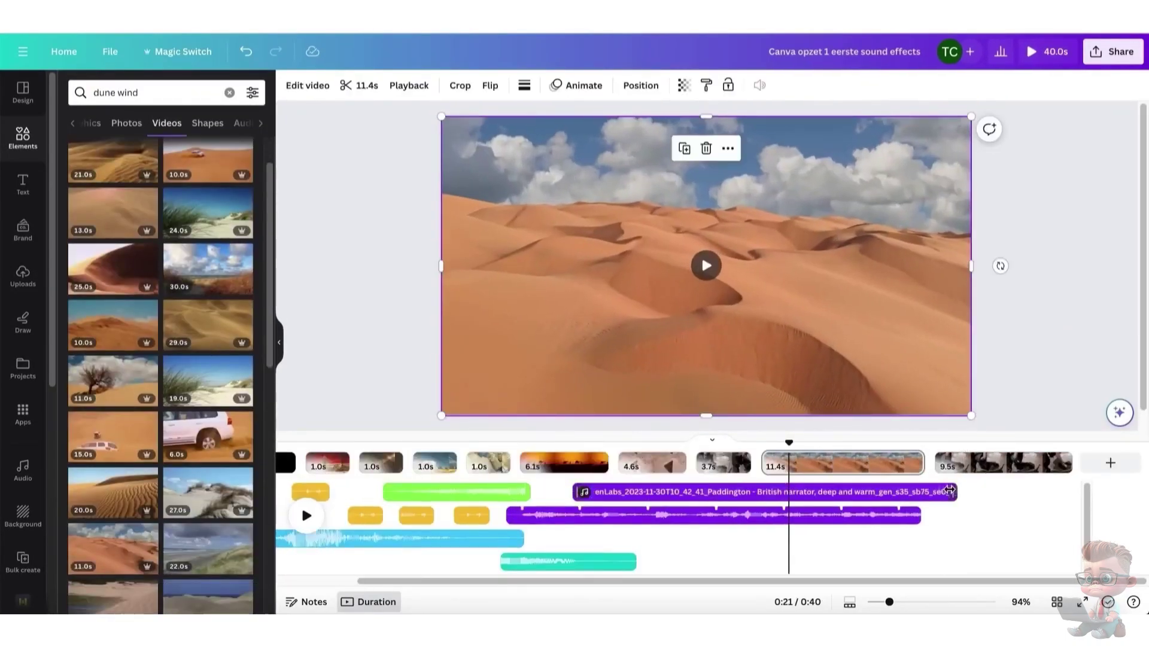
left_click(305, 518)
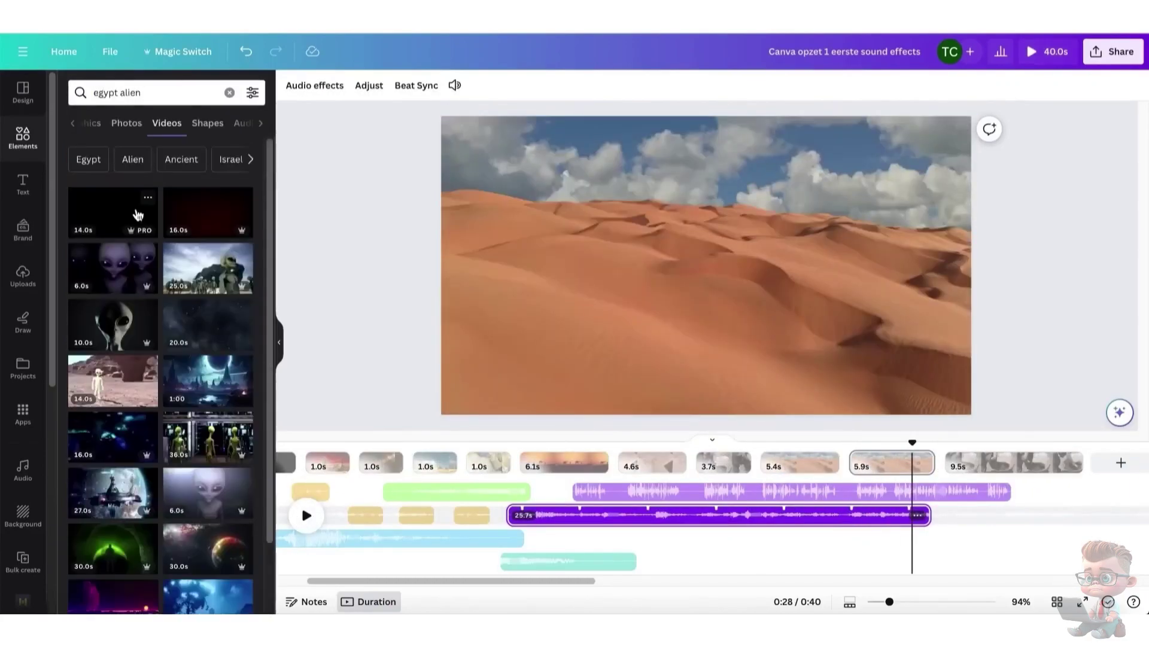
Step: Place a video from the "egypt alien" results on the second dune page, set its playback speed to 2 and play the scene
left_click_drag(136, 212, 810, 303)
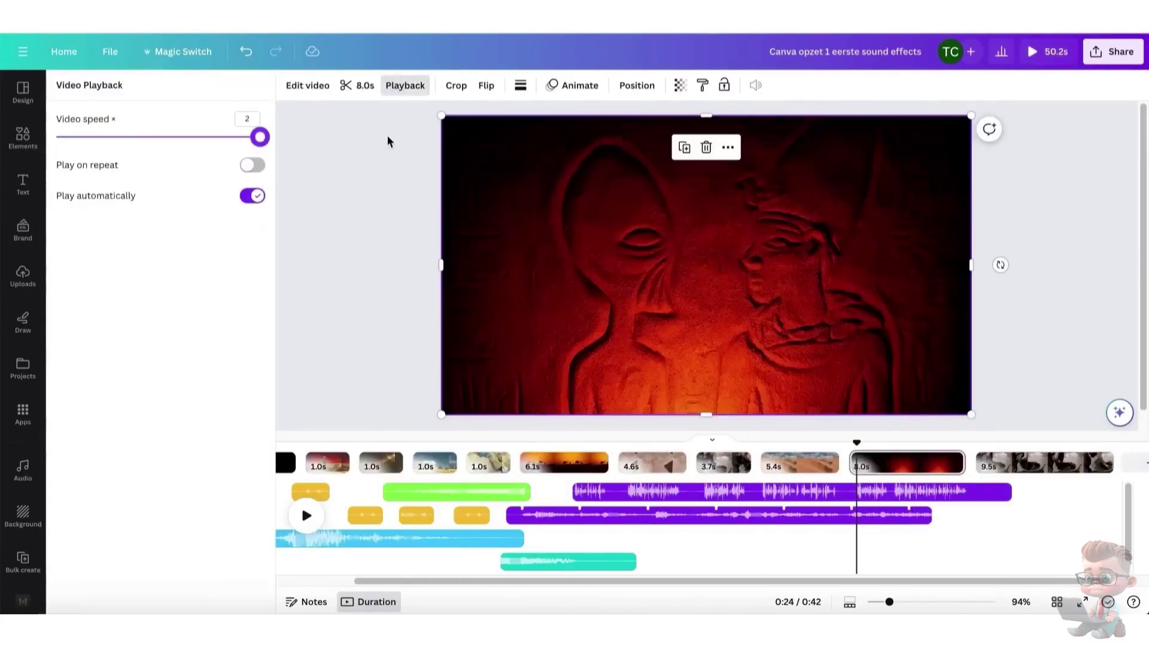
left_click(304, 517)
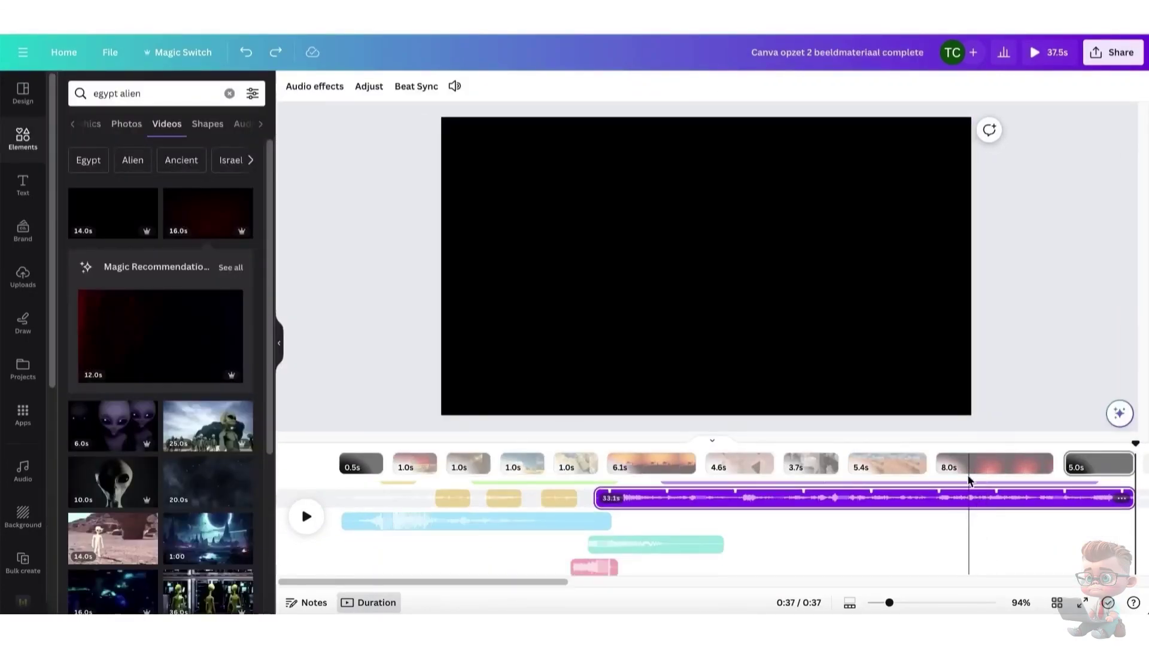
Step: Try a Slide transition with a shortened duration between the Egypt map page and the camel page
left_click(970, 468)
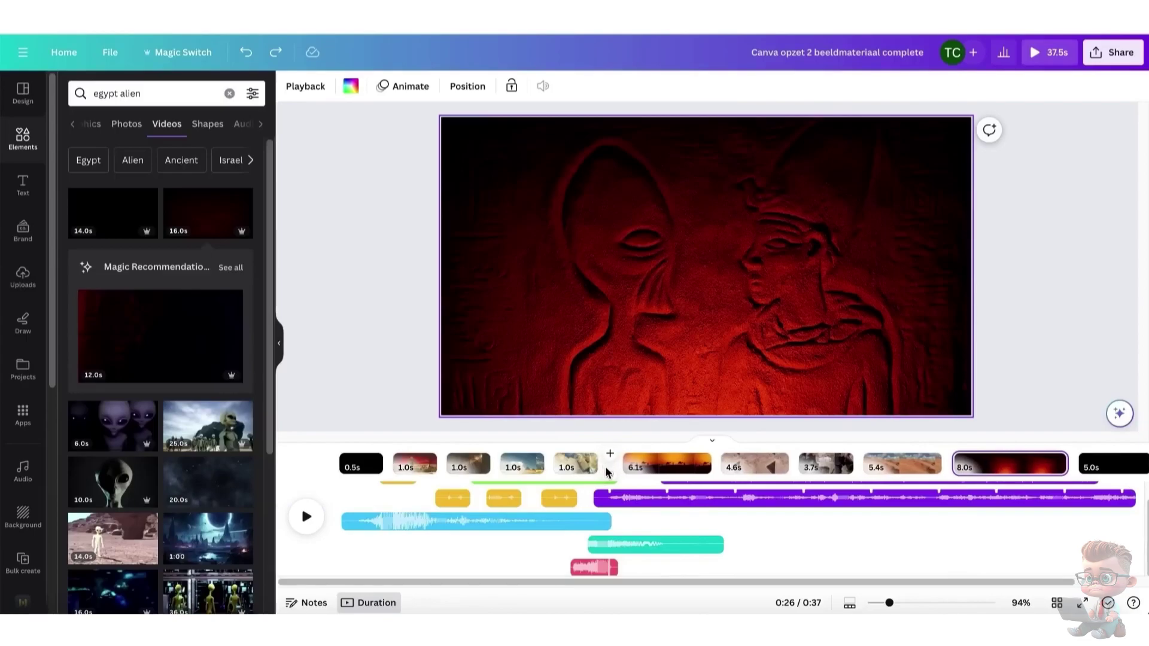
left_click(609, 476)
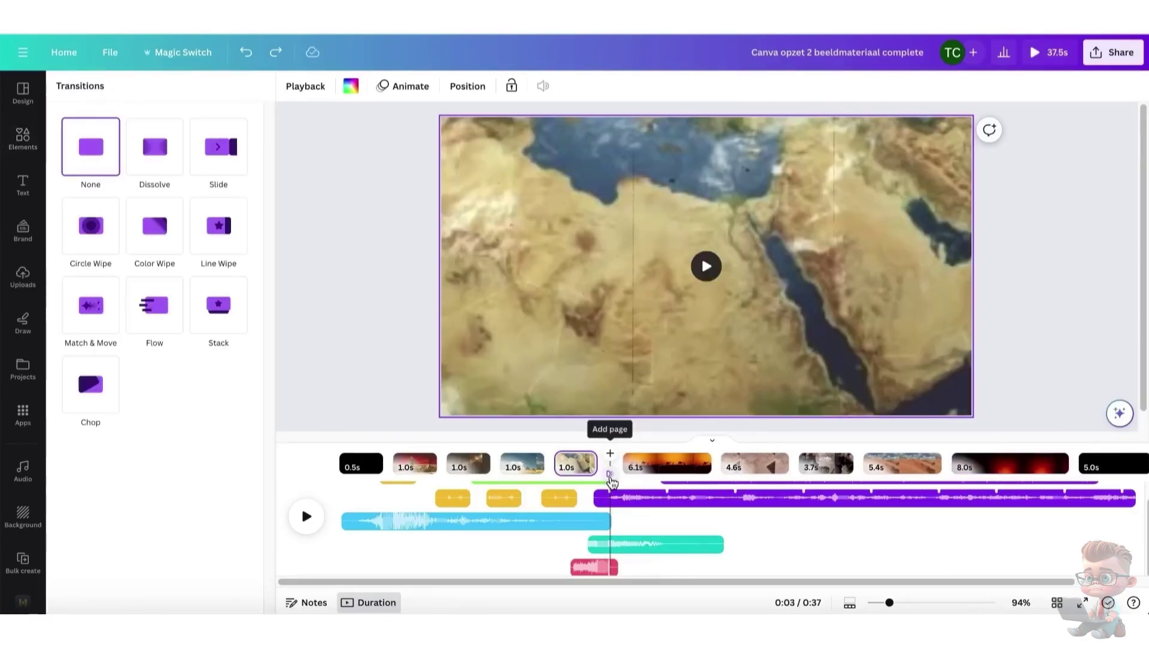
left_click(219, 153)
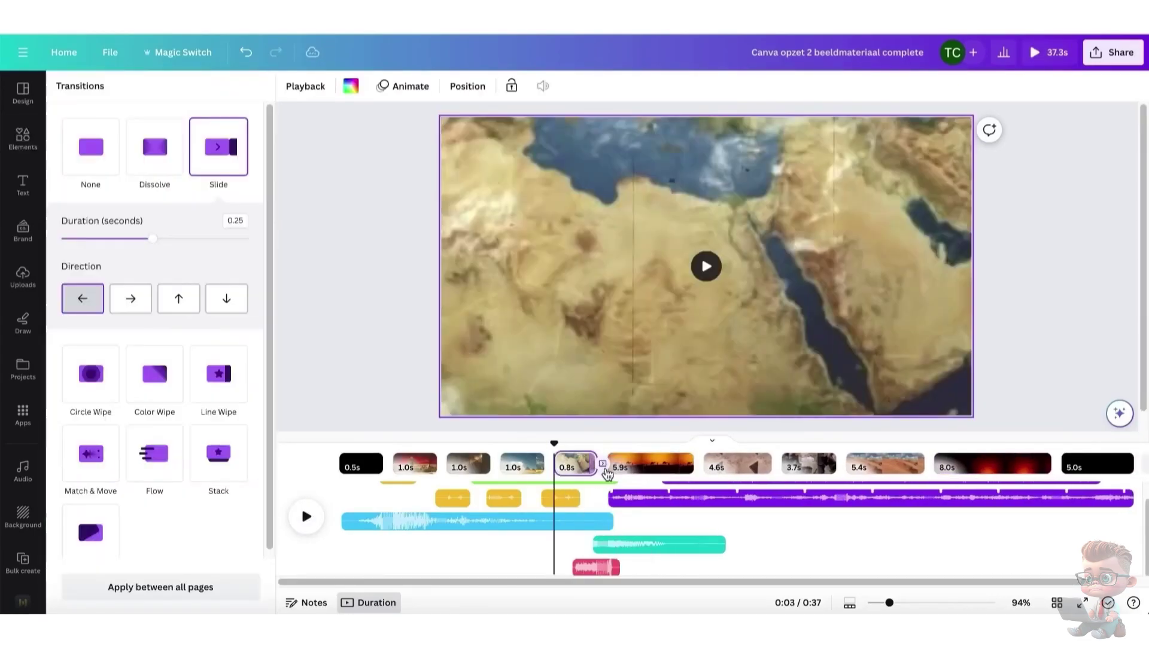
left_click_drag(153, 238, 96, 238)
Step: Apply a Color Wipe transition of 0.3 seconds toward the lower left with orange and yellow colors between the map and camel pages
left_click(154, 374)
left_click_drag(95, 317, 172, 318)
left_click(226, 414)
left_click(206, 455)
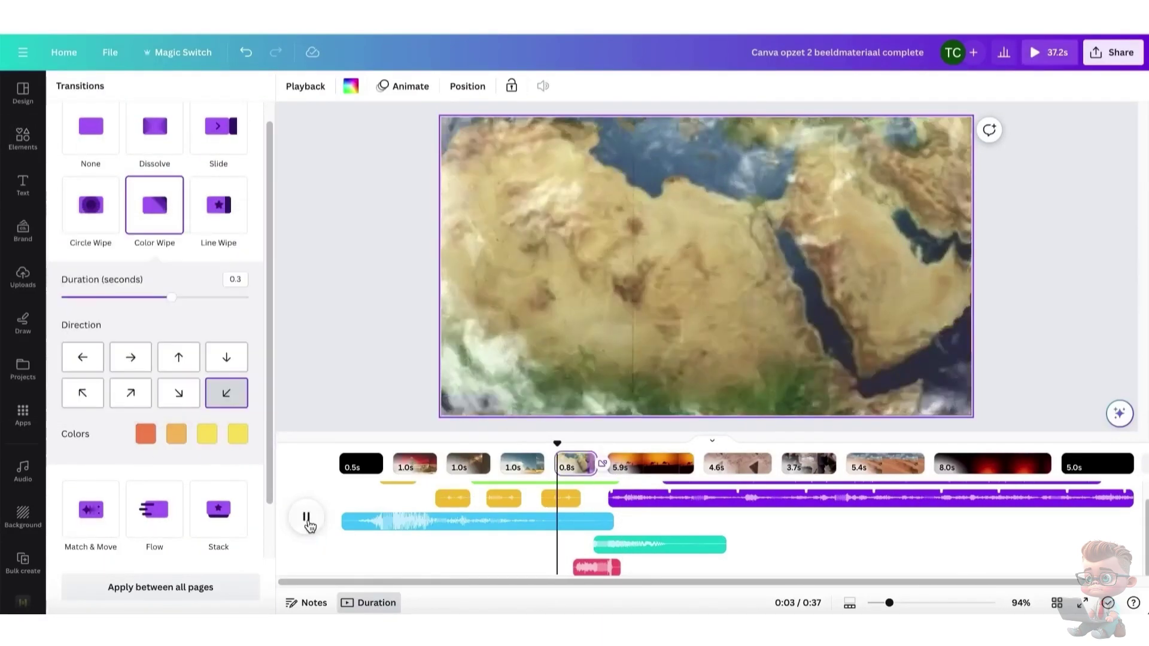